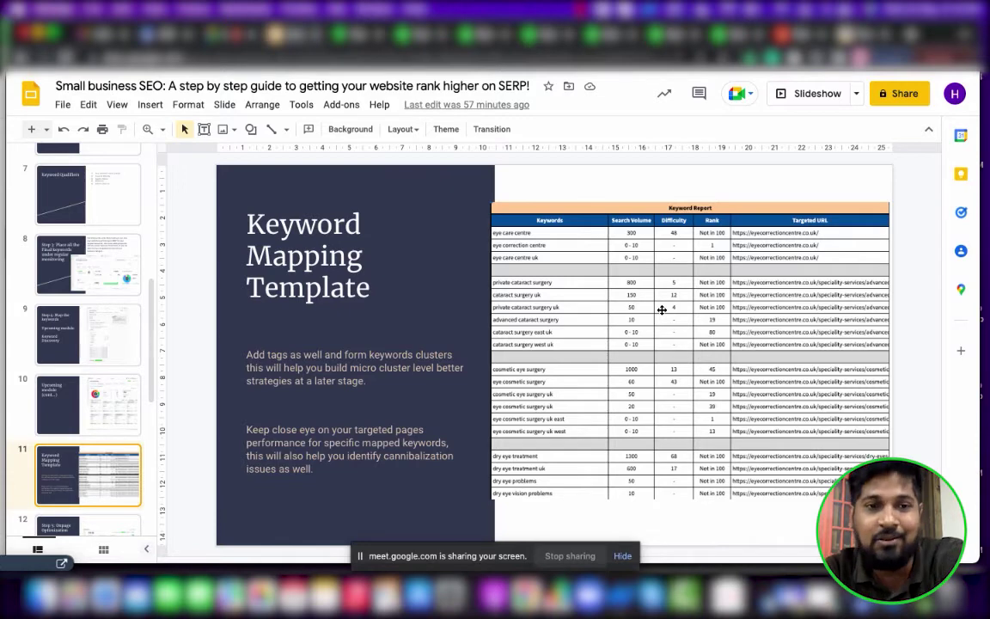
Step: Show the "Step 5: Onpage Optimization" slide and switch to the RankWatch SEO IQ report for "parts geek review"
scroll(86, 343, "down", 3)
left_click(86, 440)
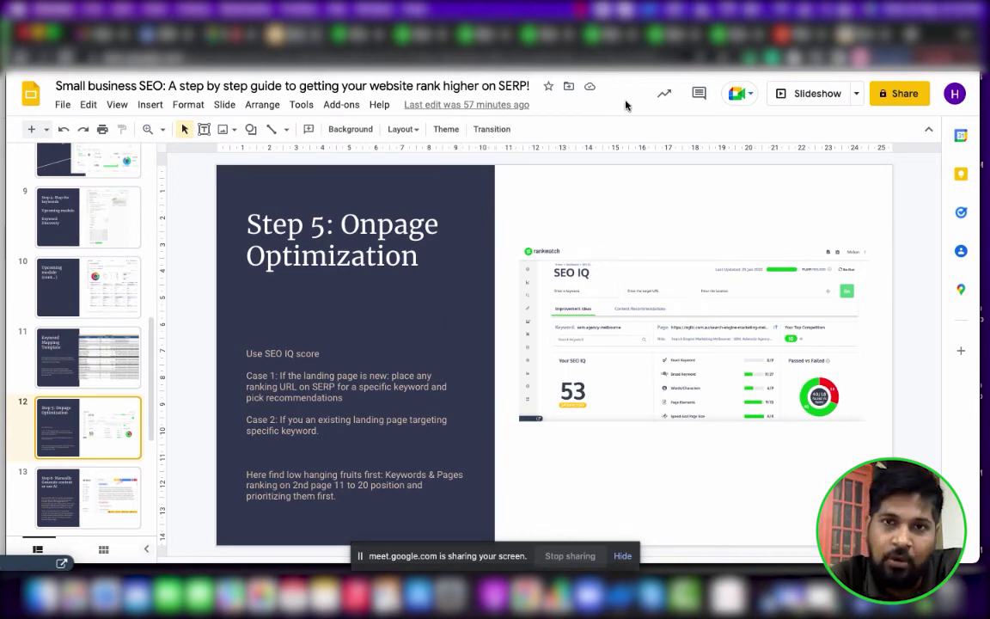
key("ctrl+Tab")
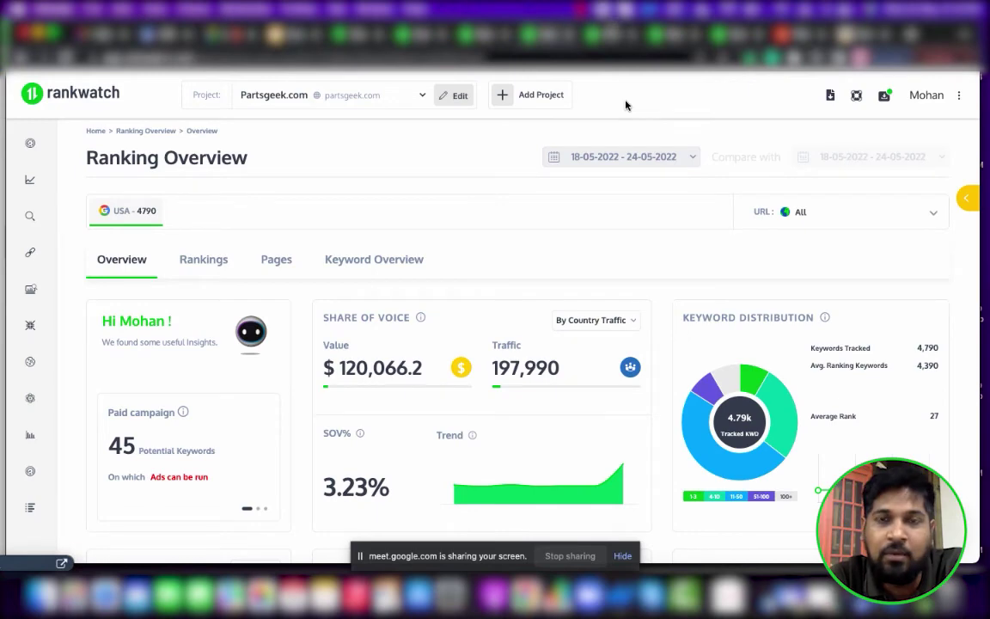
key("ctrl+Tab")
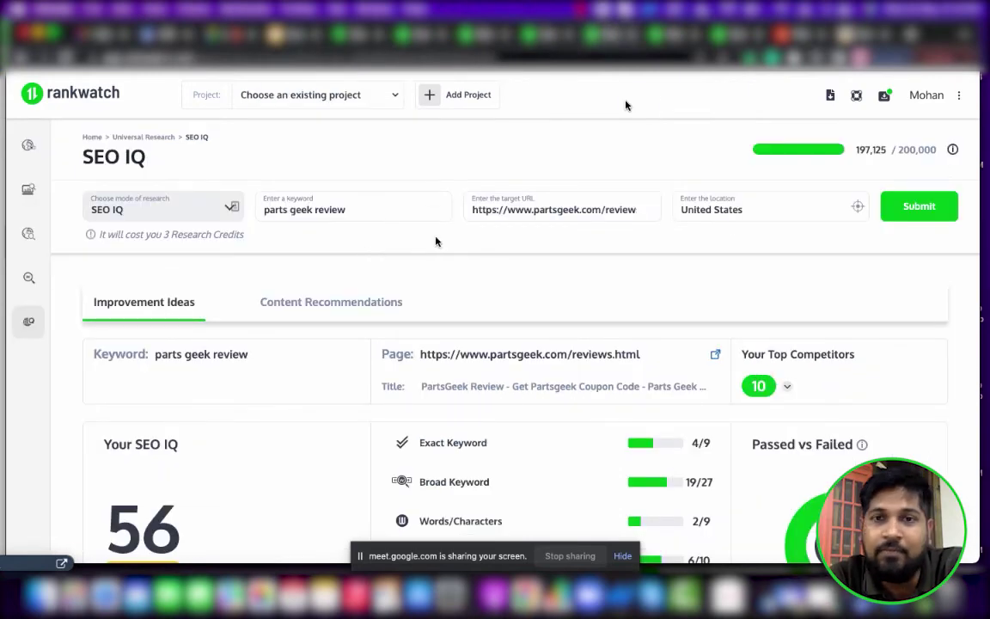
Step: Examine the SEO IQ score summary and the list of top competitors for the partsgeek.com reviews page
scroll(436, 240, "down", 1)
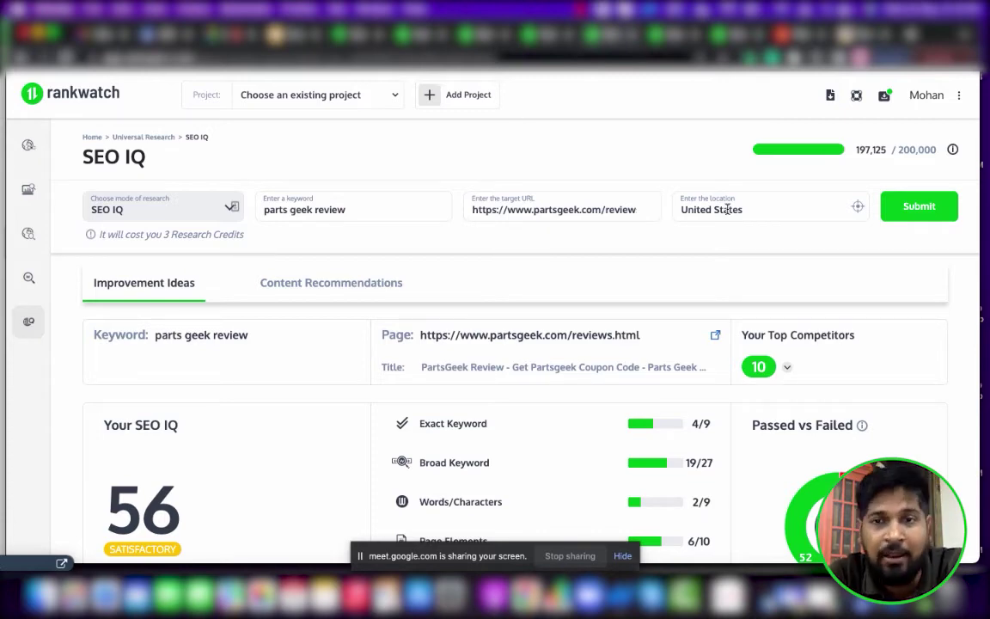
scroll(550, 309, "down", 1)
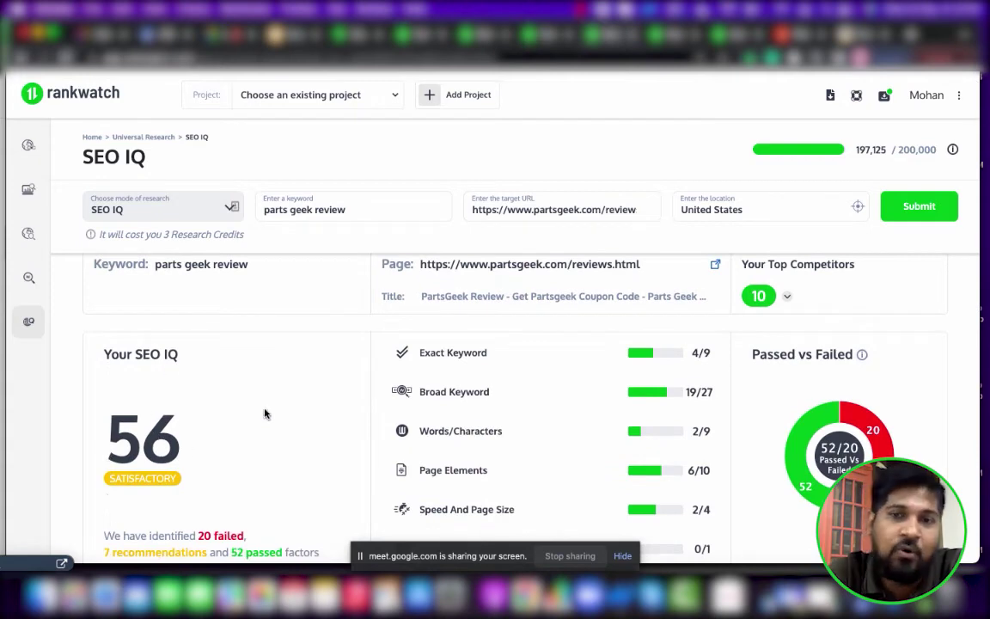
left_click(786, 300)
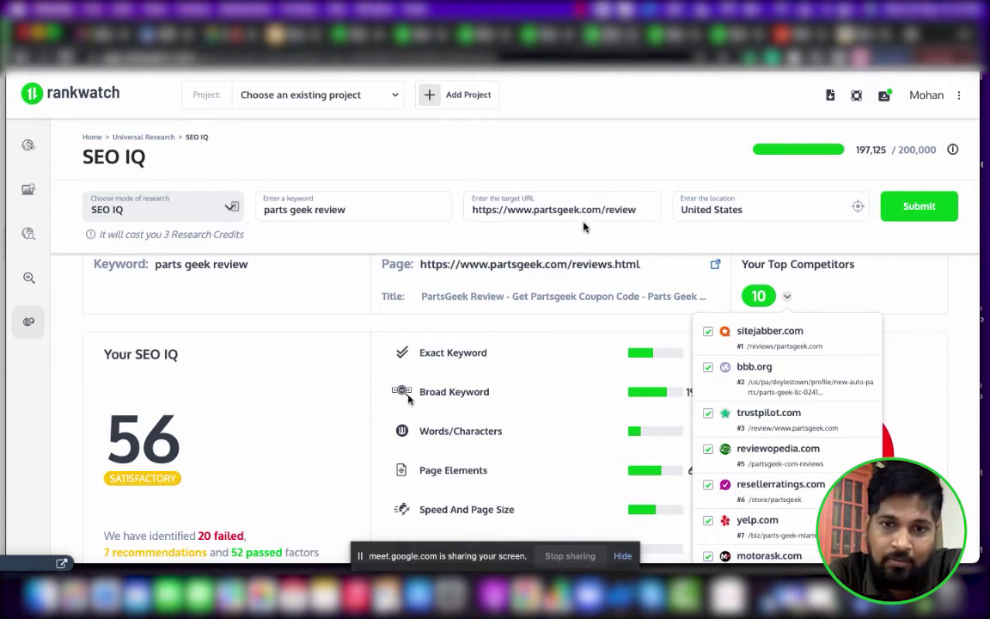
left_click(340, 424)
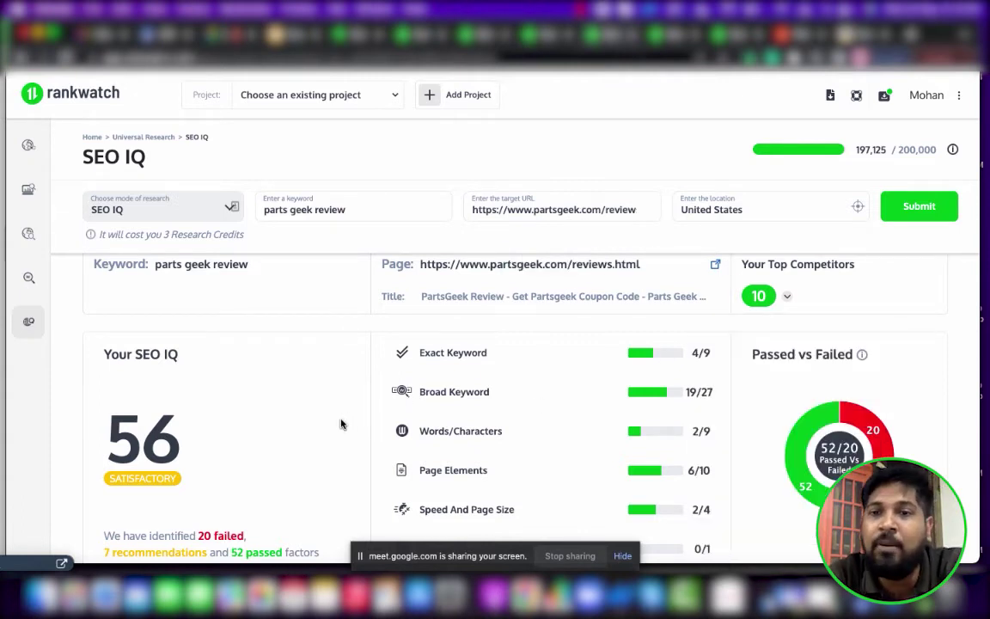
Step: Review the Exact Keyword and Broad Keyword factors and their suggestions in the improvement ideas
scroll(517, 460, "down", 2)
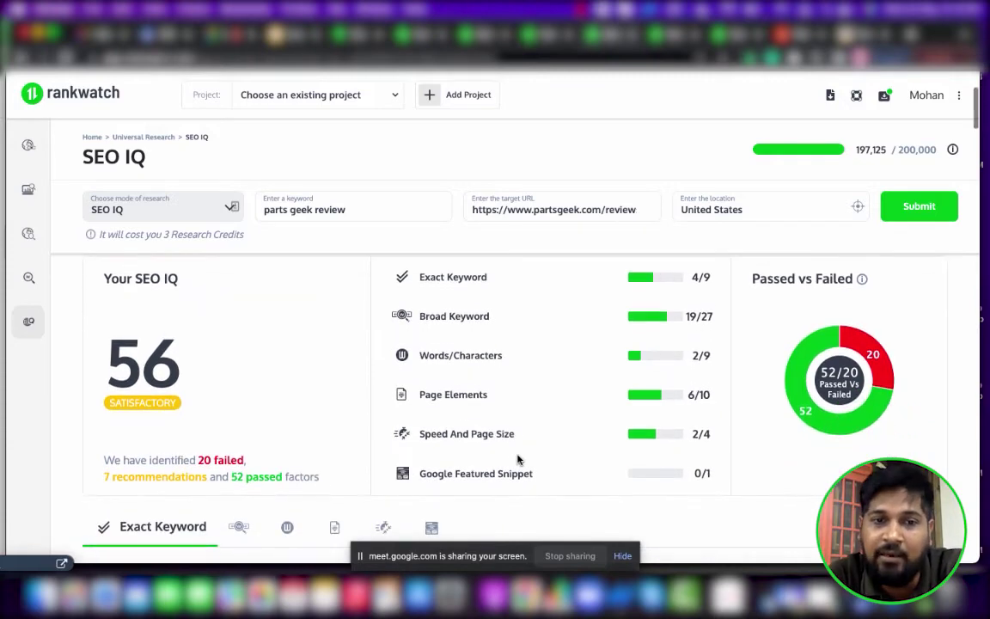
scroll(518, 460, "down", 7)
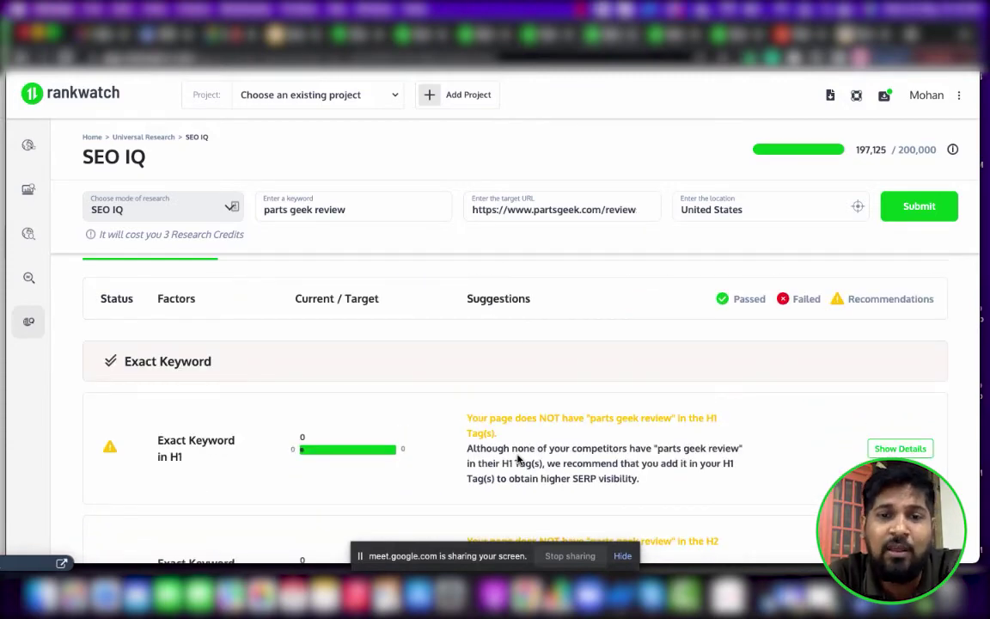
scroll(519, 459, "down", 4)
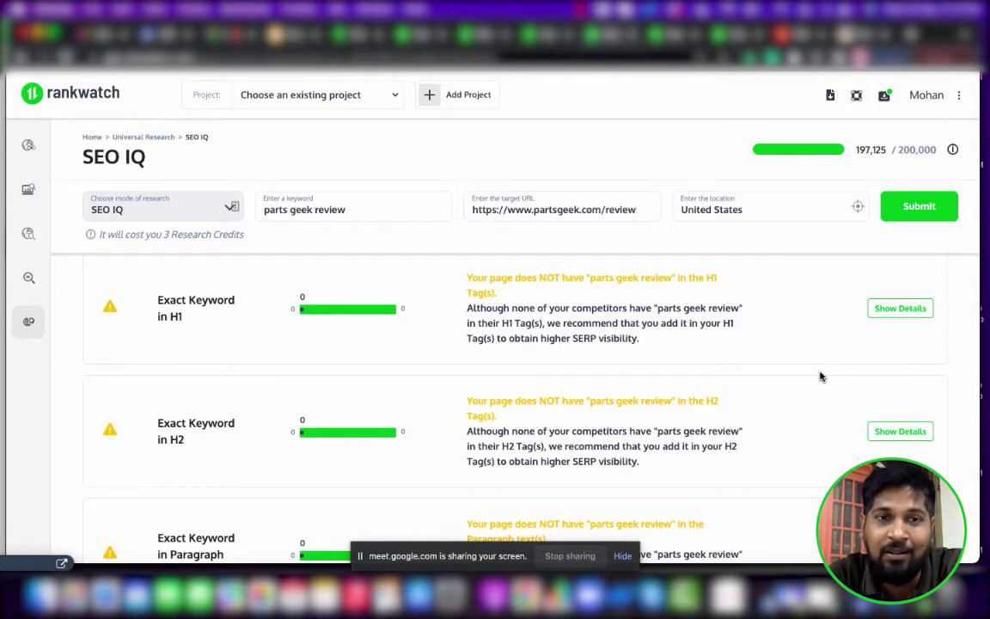
scroll(642, 412, "down", 4)
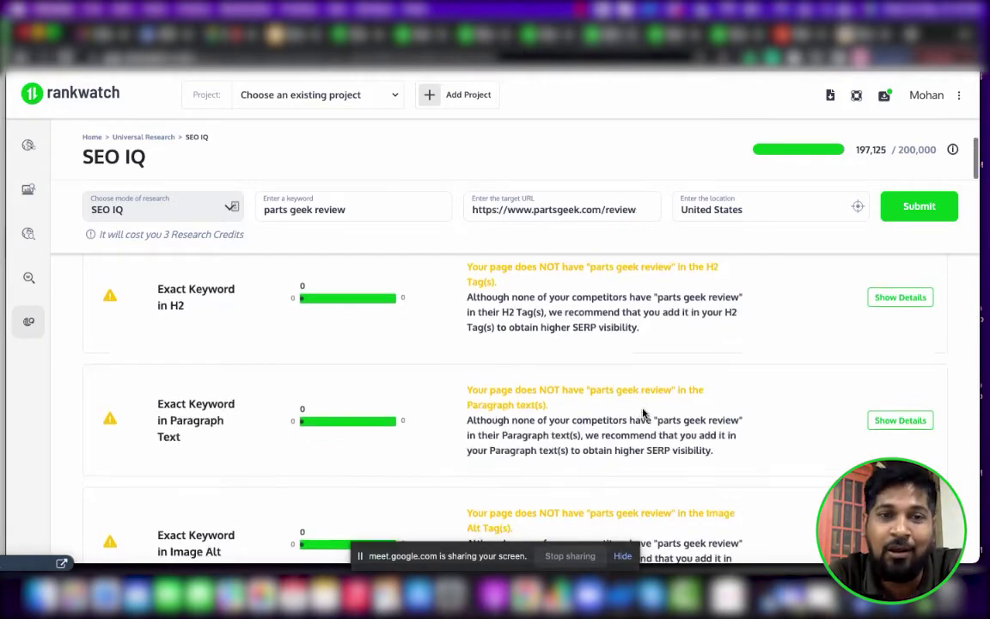
scroll(644, 410, "down", 3)
scroll(646, 408, "down", 4)
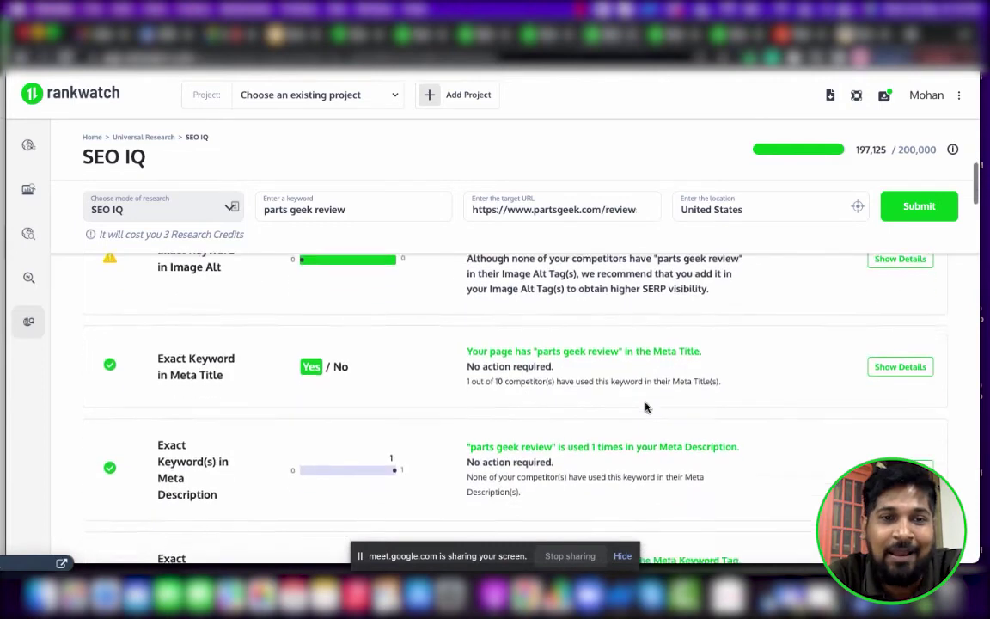
scroll(645, 403, "down", 5)
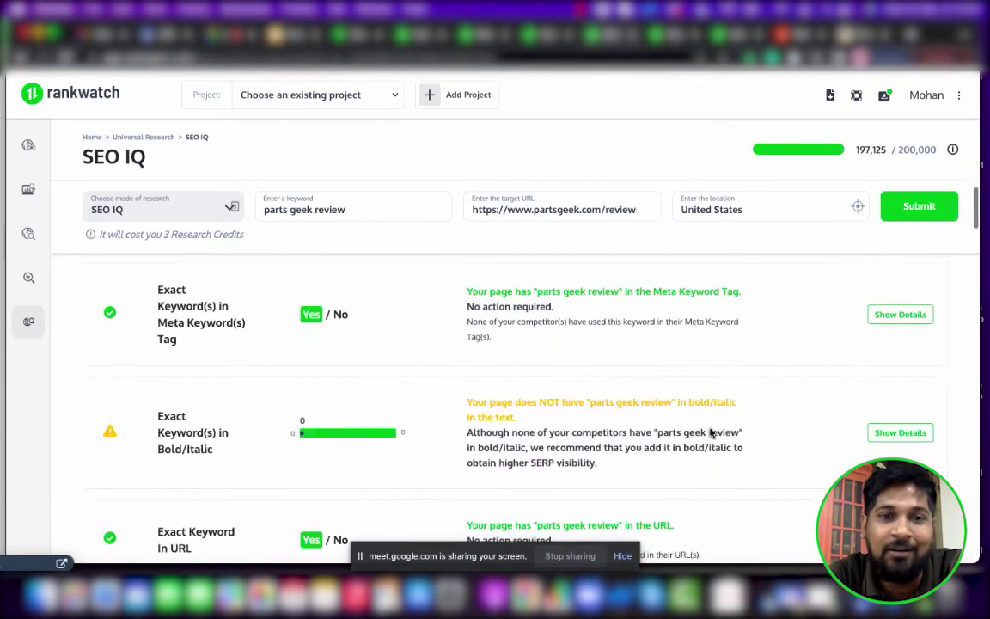
scroll(710, 432, "down", 4)
scroll(710, 432, "down", 2)
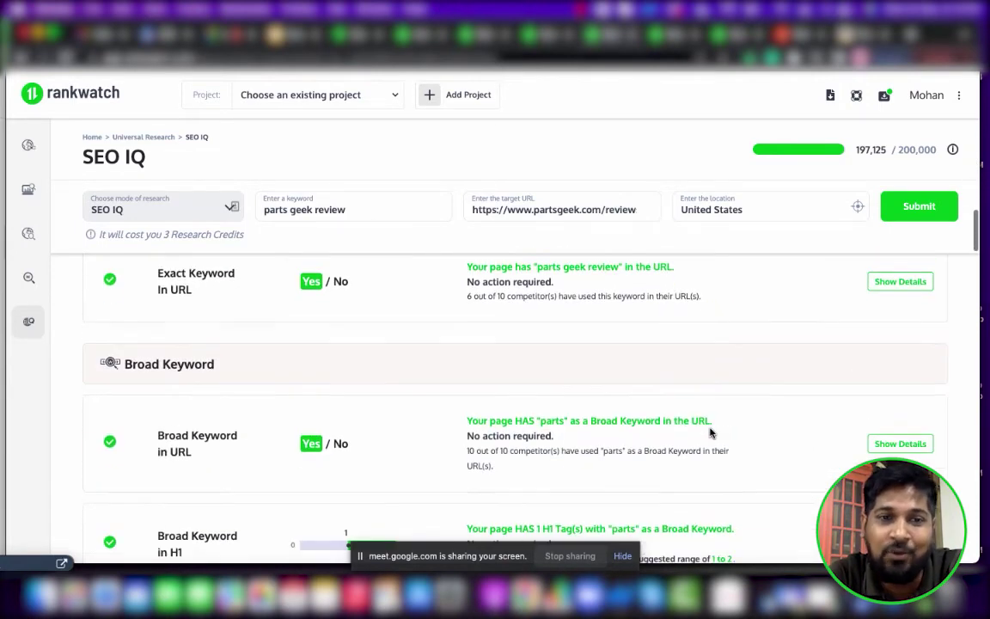
scroll(477, 353, "down", 2)
scroll(609, 382, "down", 10)
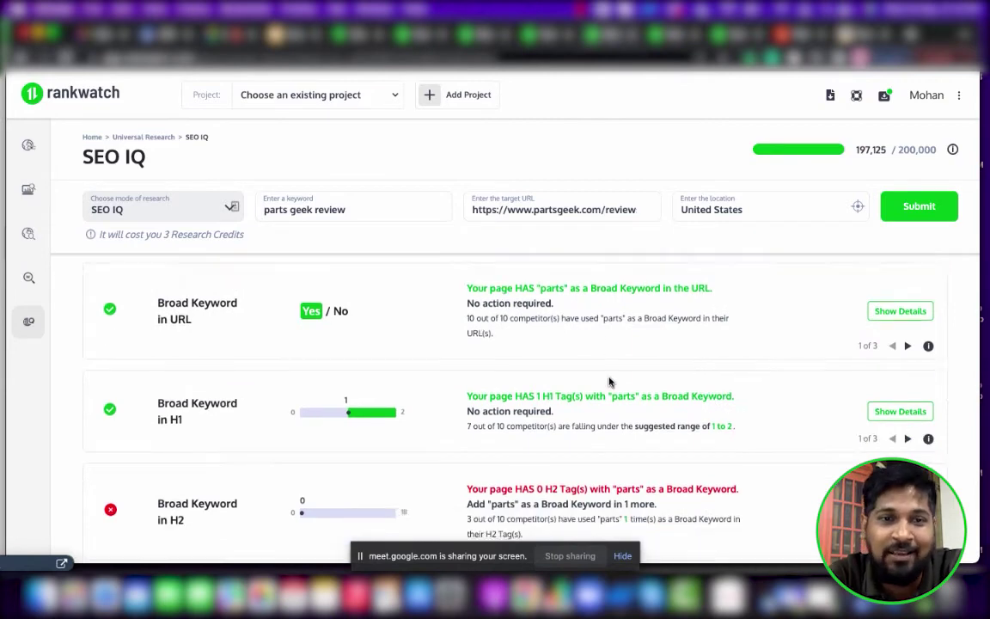
Step: Show the Word Count details in the Words / Characters section and compare the page with its competitors
scroll(609, 382, "down", 5)
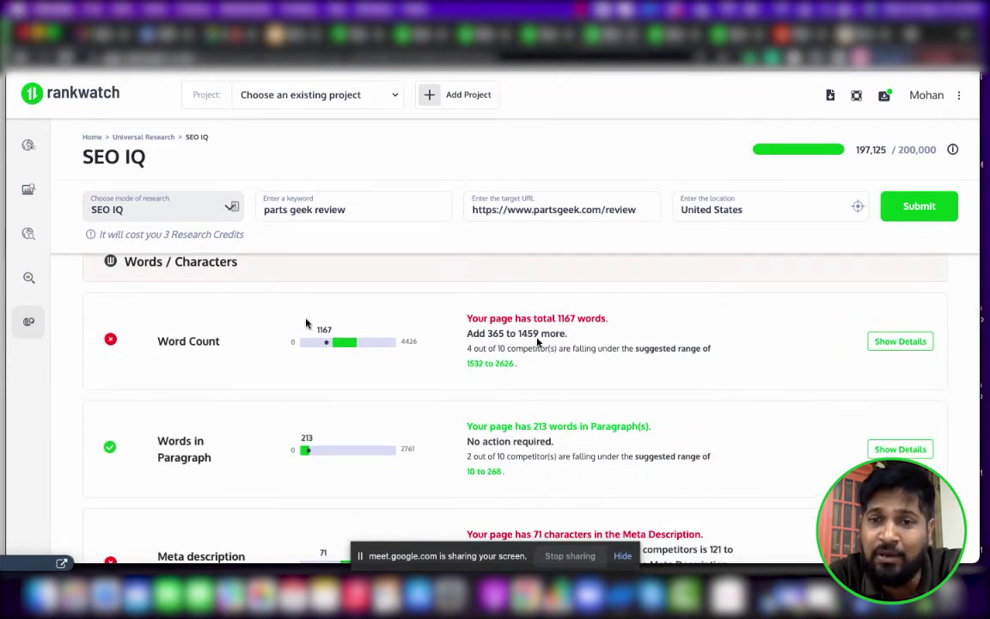
left_click(899, 341)
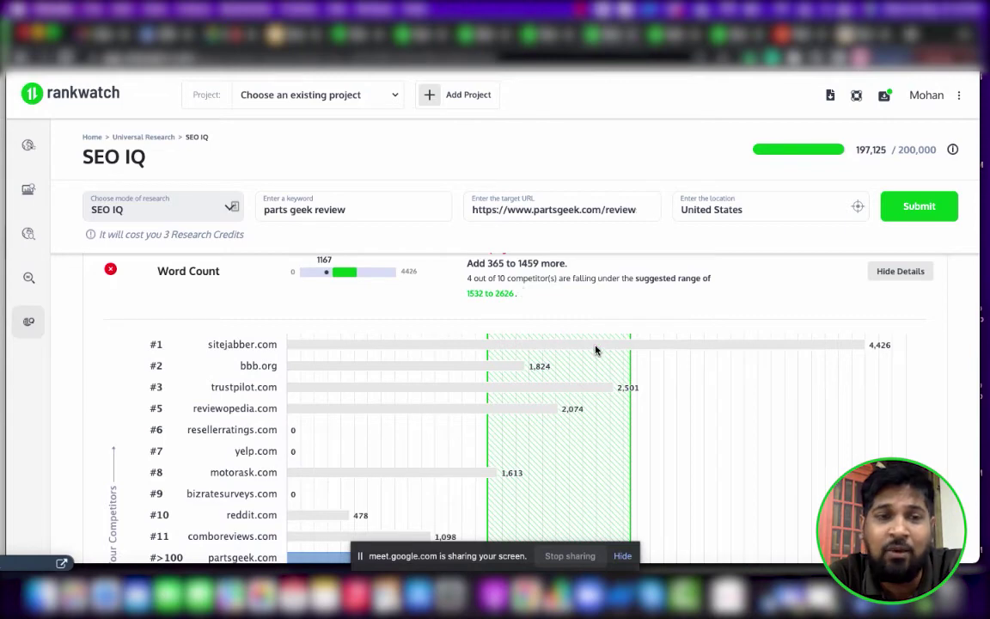
scroll(459, 385, "up", 1)
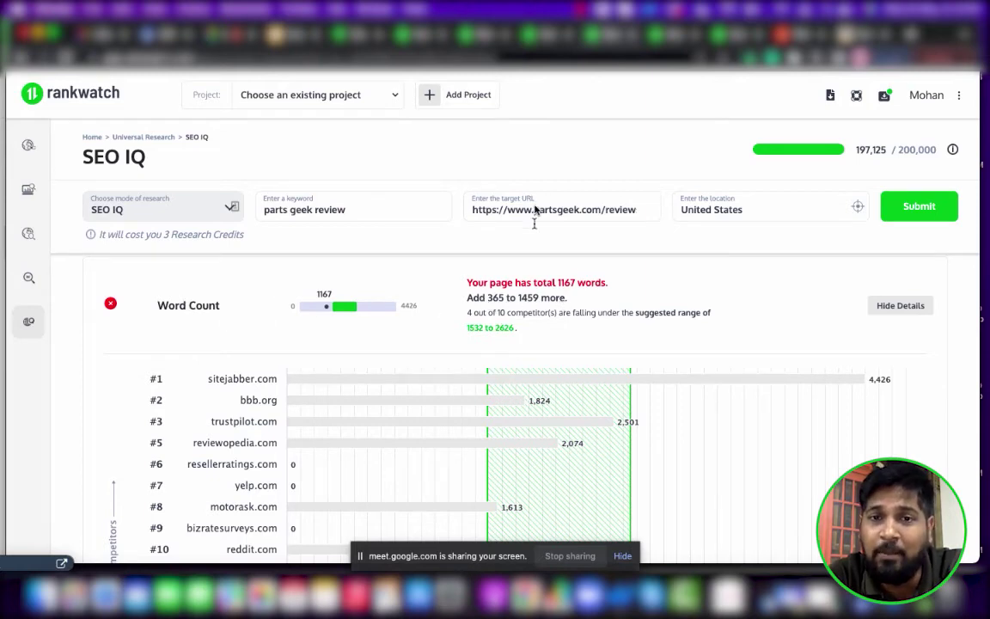
scroll(555, 321, "down", 2)
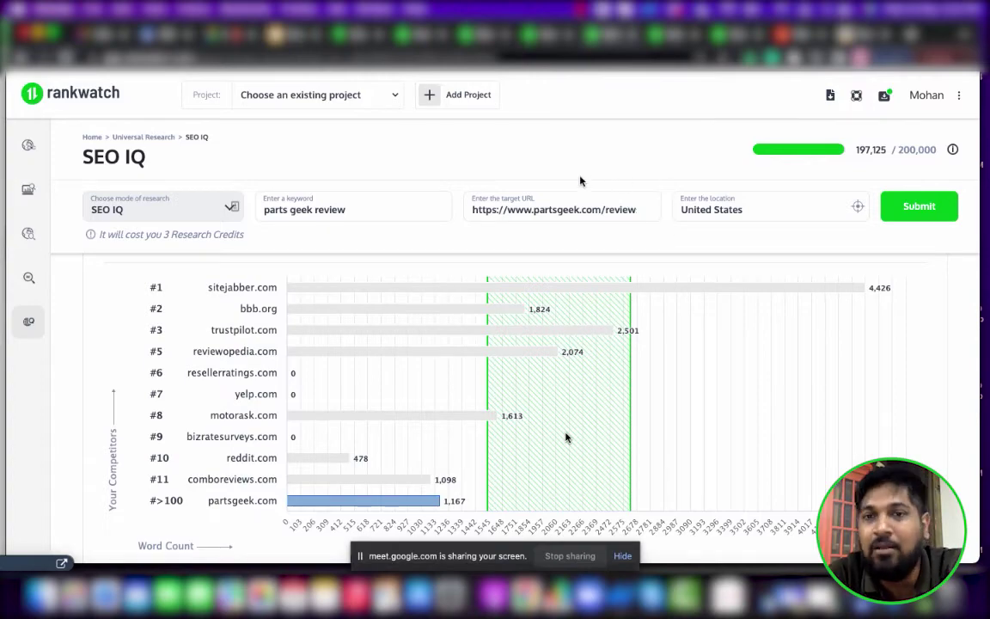
scroll(619, 409, "up", 1)
Step: Review the remaining Words / Characters factors, the Page Elements, the page speed factors and the Google Featured Snippet section
scroll(618, 409, "down", 7)
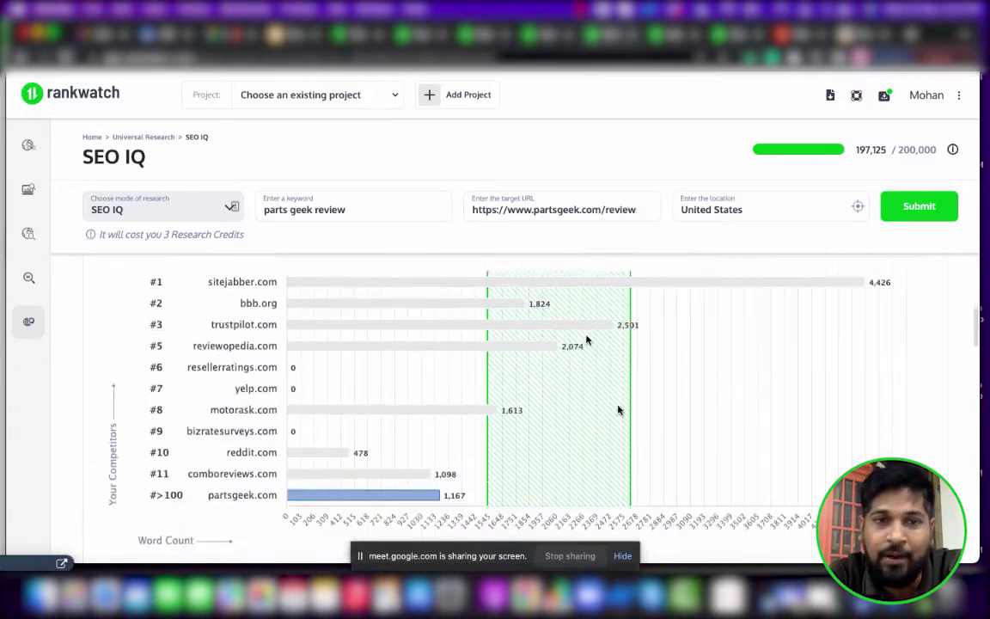
scroll(586, 339, "down", 8)
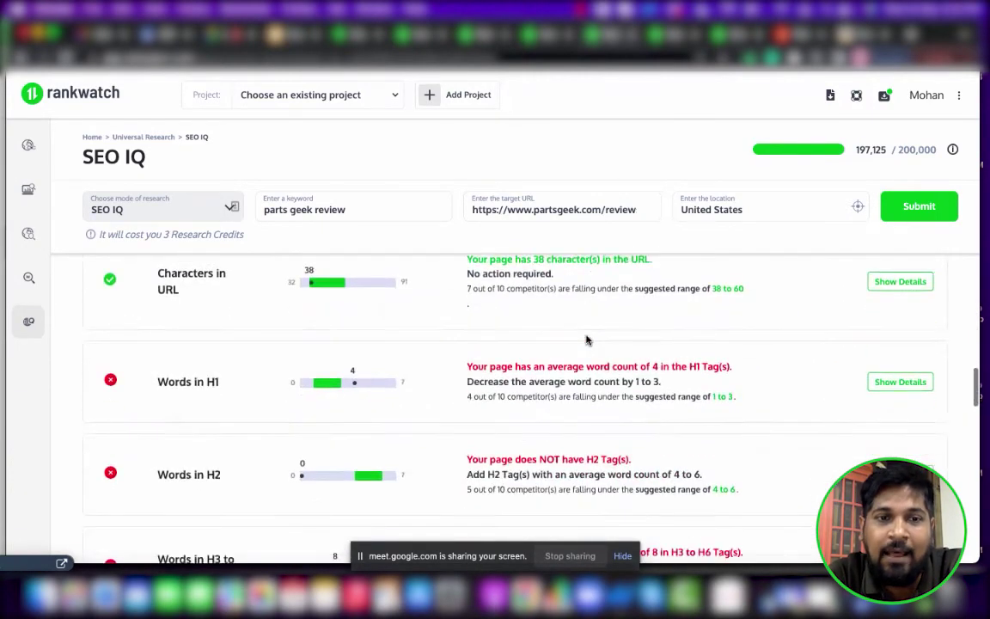
scroll(559, 435, "down", 2)
scroll(559, 436, "down", 2)
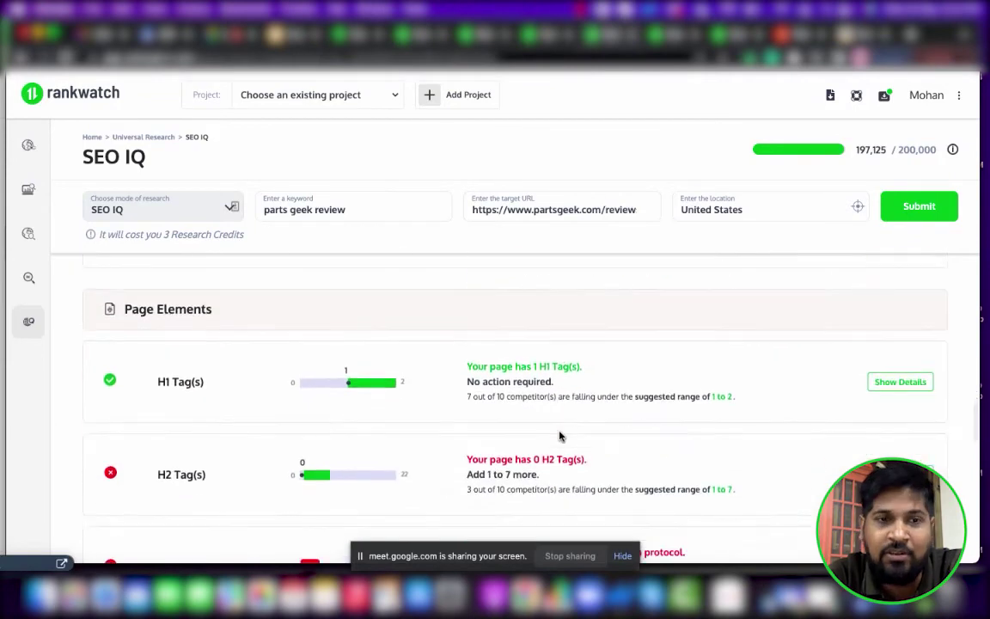
scroll(379, 373, "down", 4)
scroll(398, 336, "down", 1)
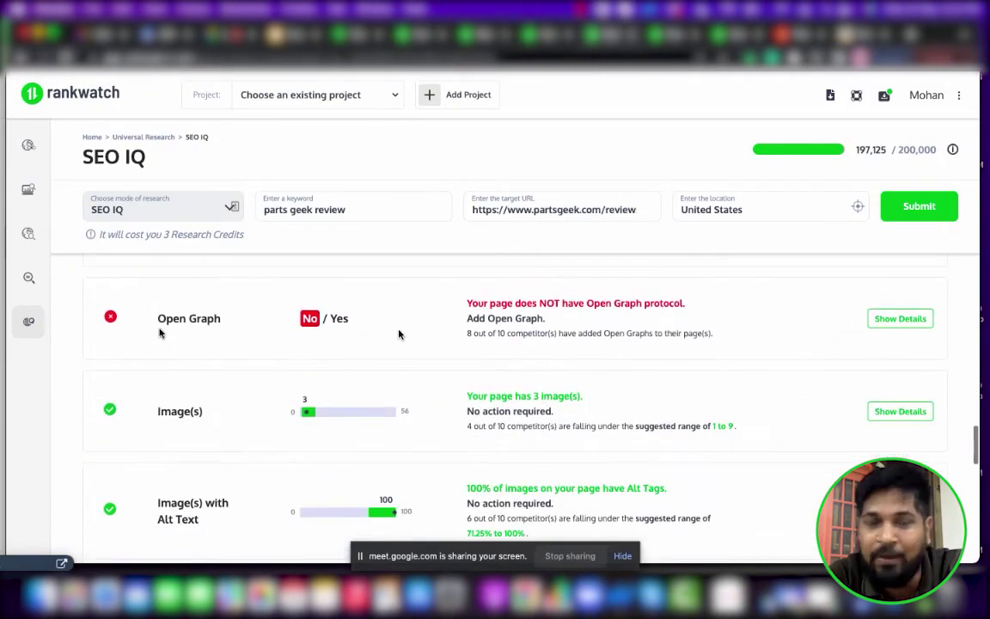
scroll(398, 336, "down", 4)
scroll(398, 336, "up", 2)
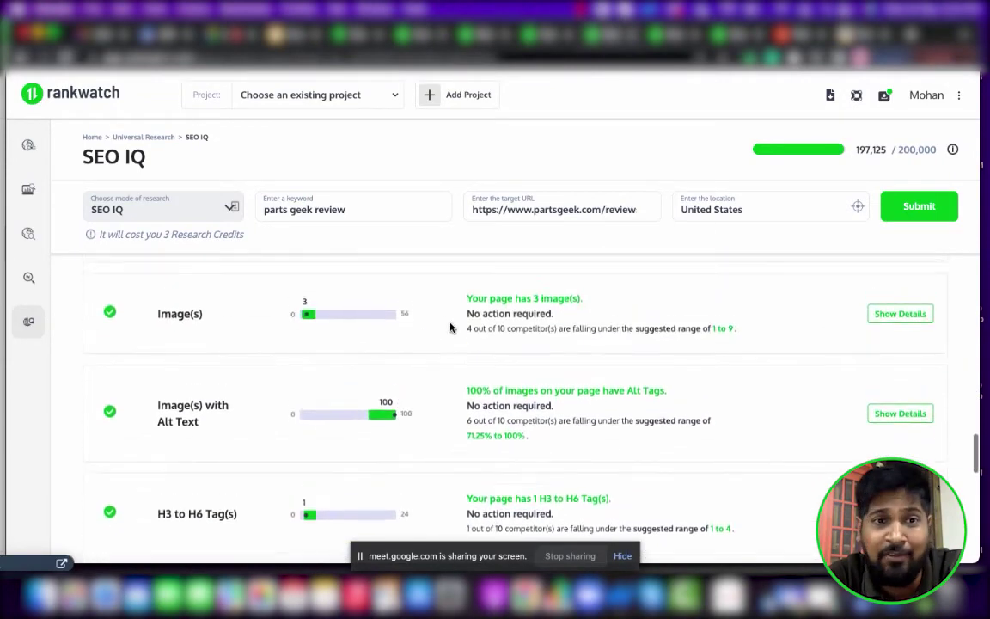
scroll(491, 379, "down", 3)
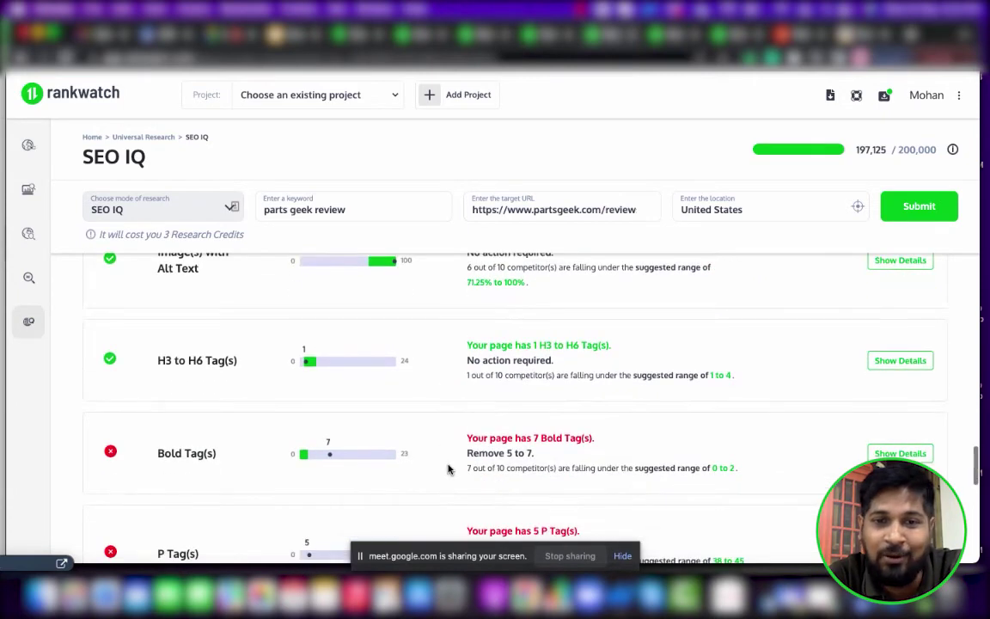
scroll(414, 481, "down", 10)
scroll(412, 483, "down", 5)
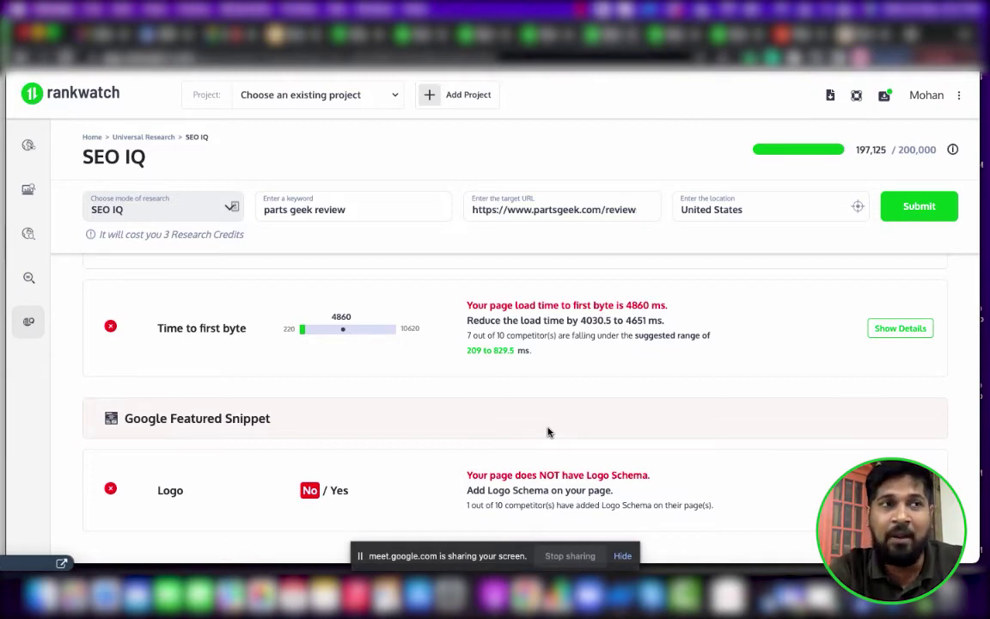
Step: Open the Content Recommendations and review the suggested ranges and relevancy of the body tag phrases
scroll(583, 375, "up", 20)
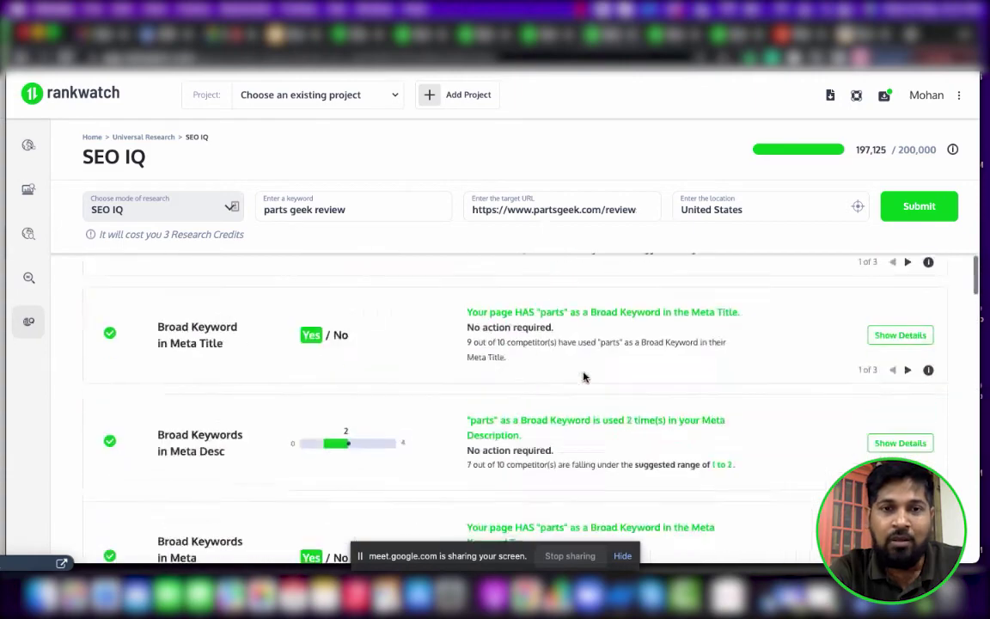
scroll(583, 375, "up", 10)
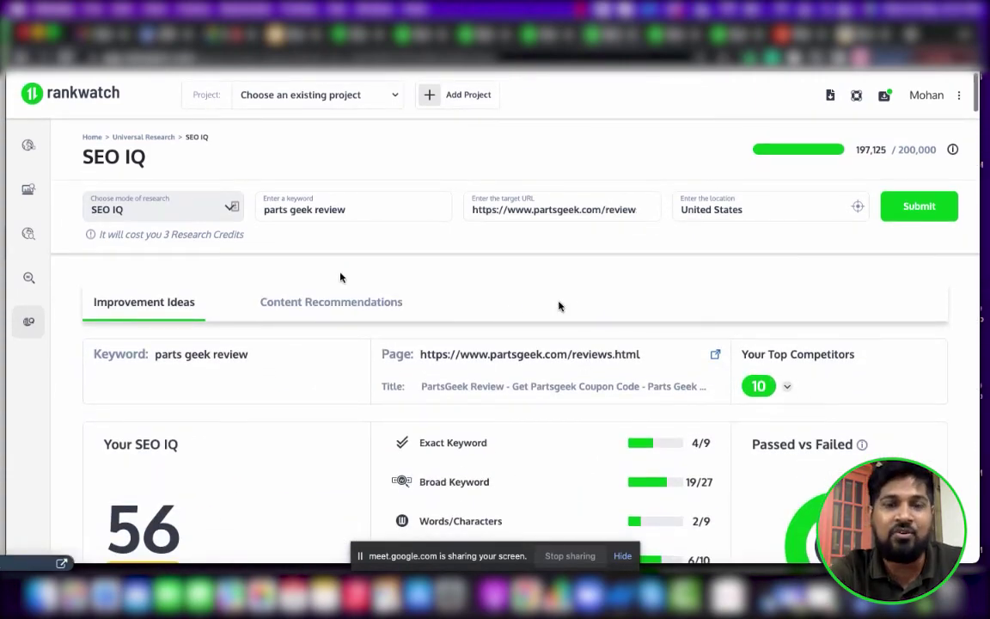
left_click(346, 309)
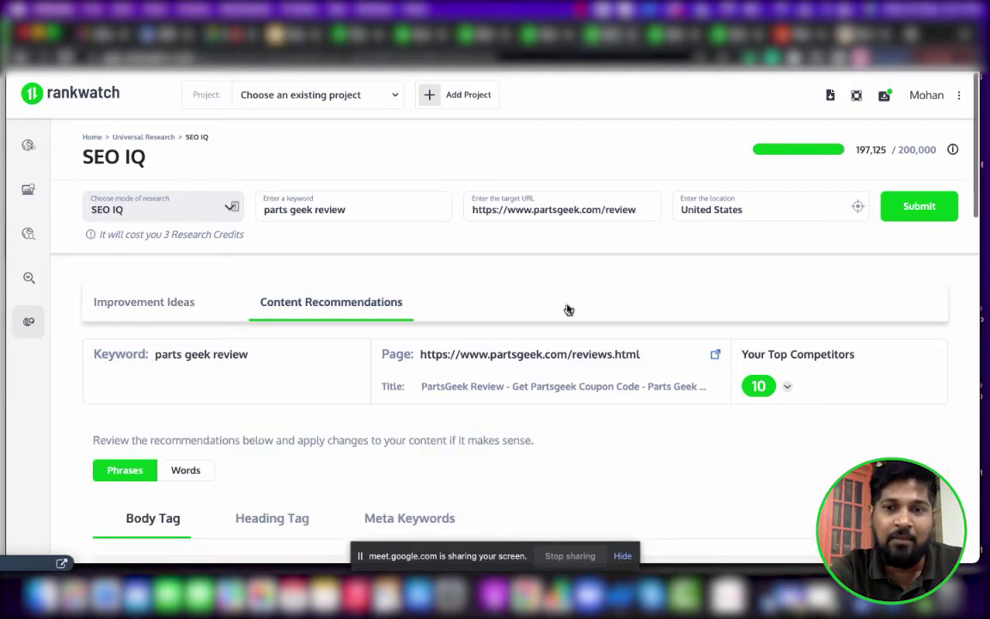
scroll(568, 309, "down", 5)
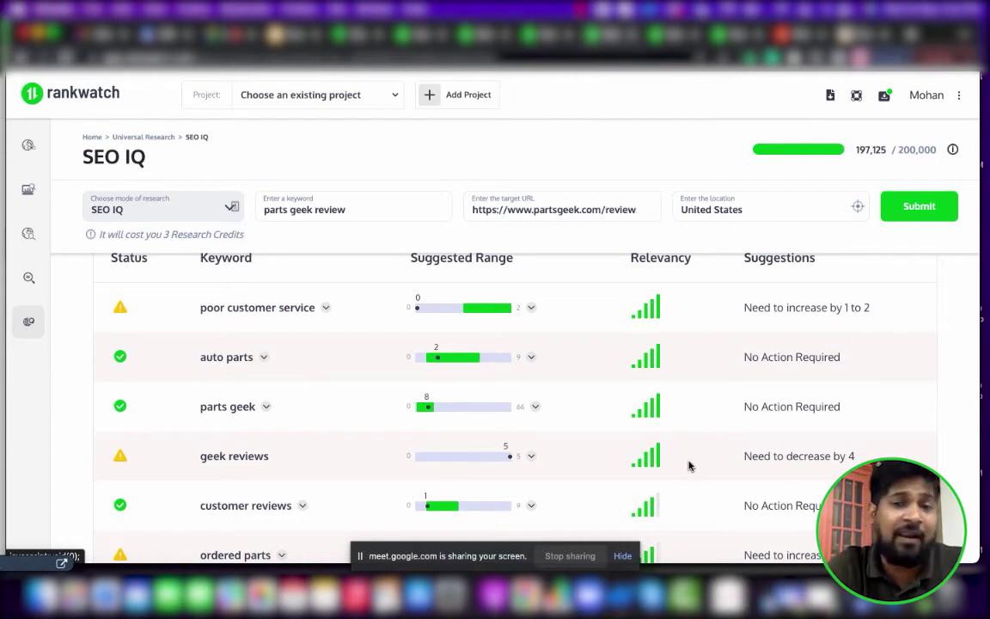
scroll(689, 464, "down", 5)
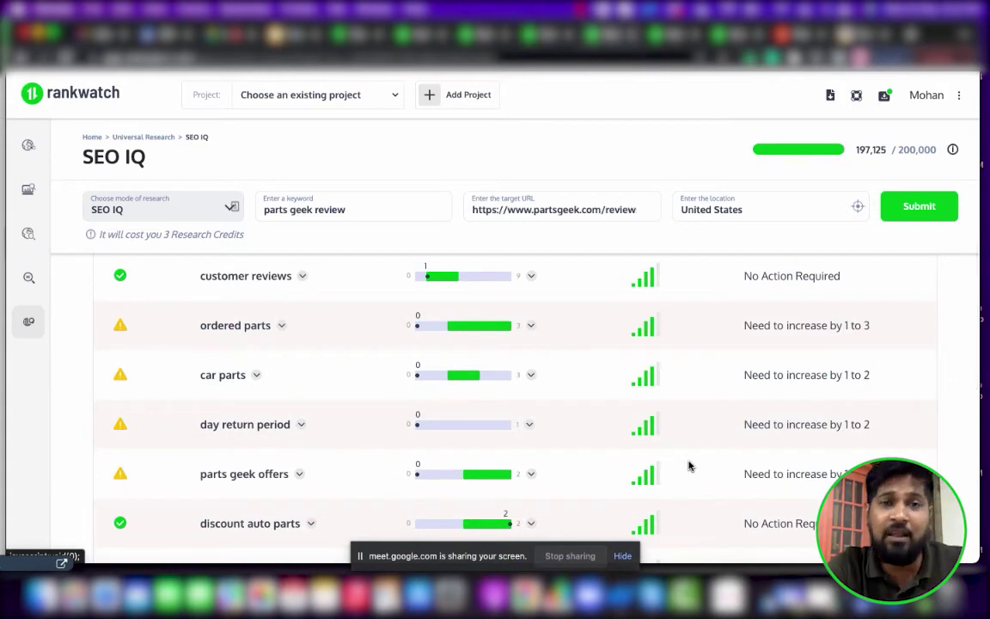
scroll(689, 464, "down", 7)
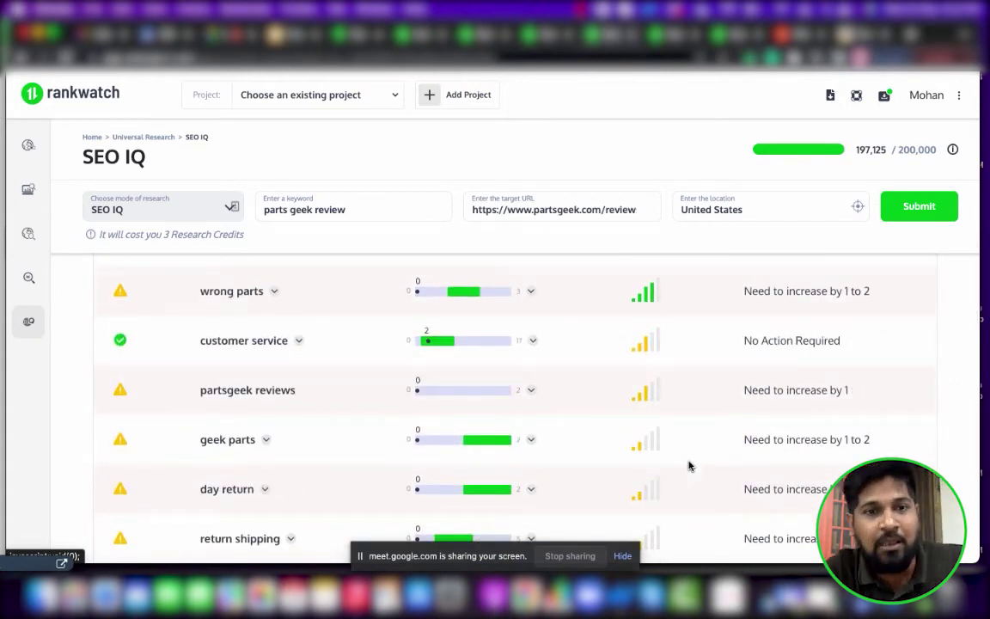
scroll(689, 466, "down", 5)
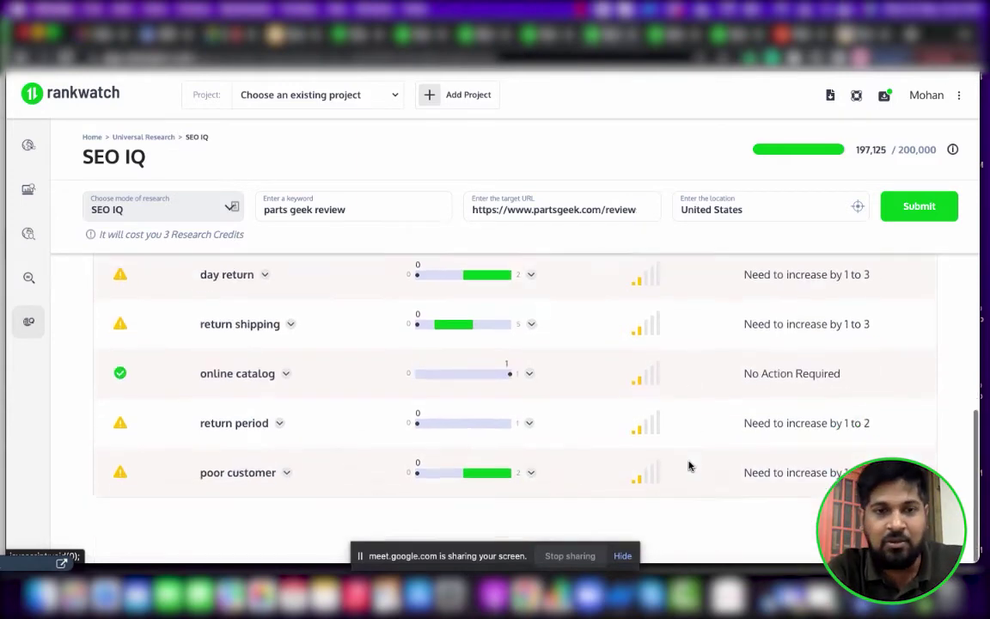
scroll(689, 466, "down", 4)
Step: Return to the Improvement Ideas and view the SEO IQ score summary again
scroll(690, 466, "up", 20)
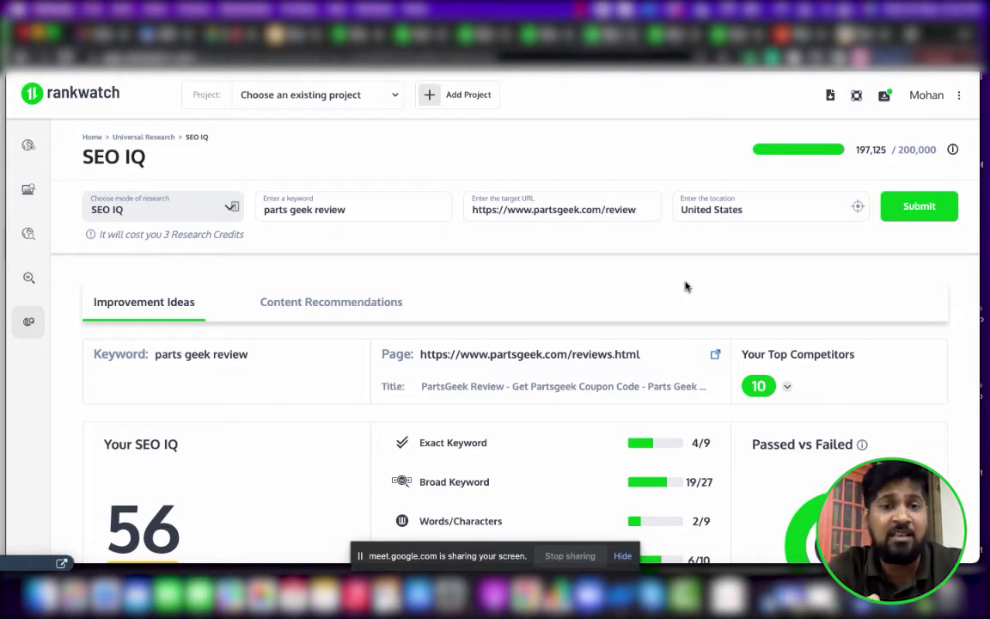
scroll(686, 286, "down", 2)
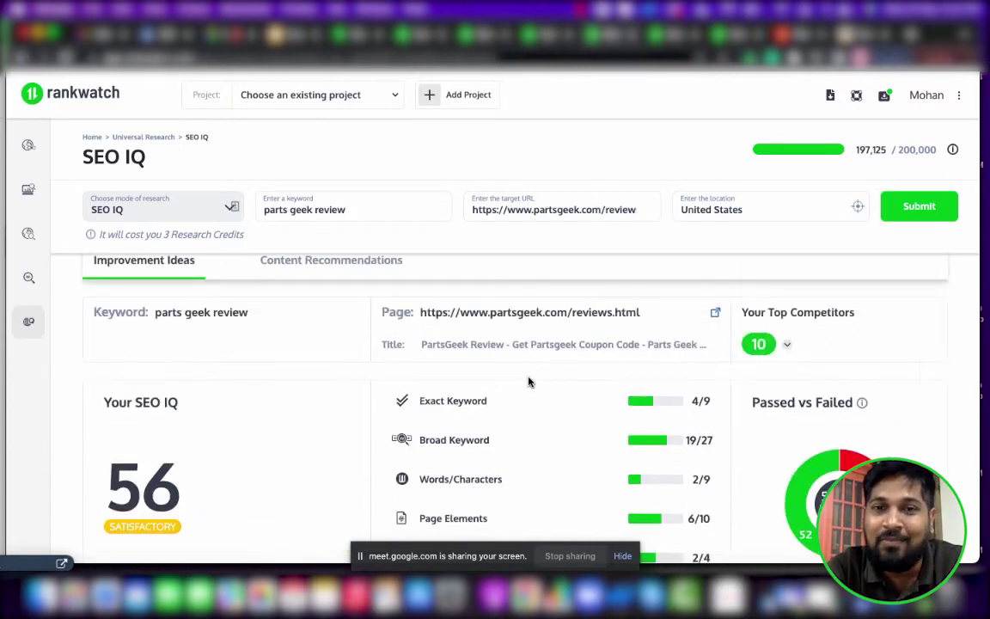
Step: Review the SEO IQ score summary and the Exact Keyword factors in the Improvement Ideas
scroll(528, 380, "up", 2)
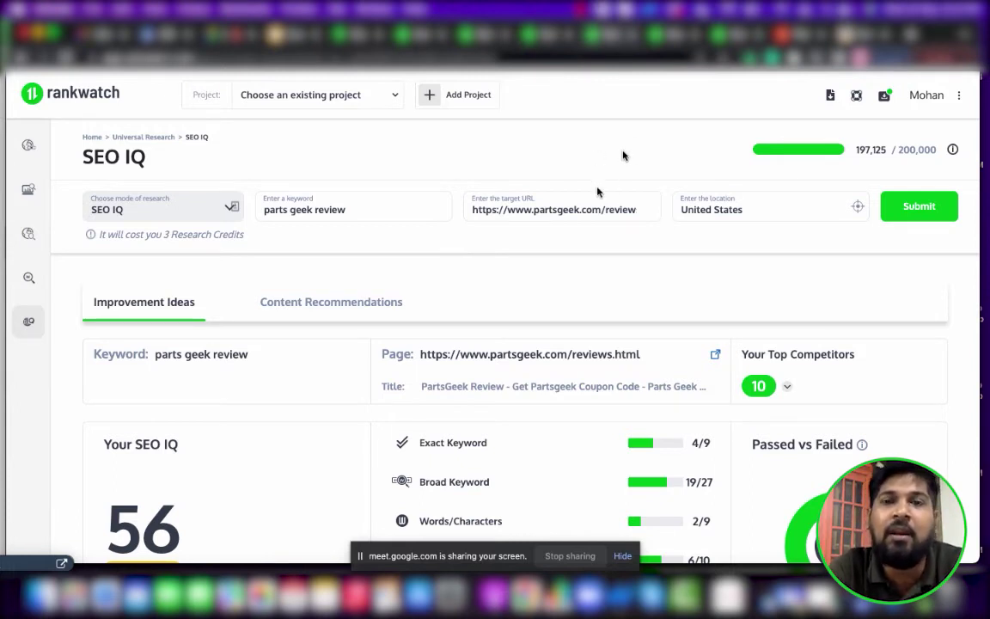
scroll(579, 352, "down", 3)
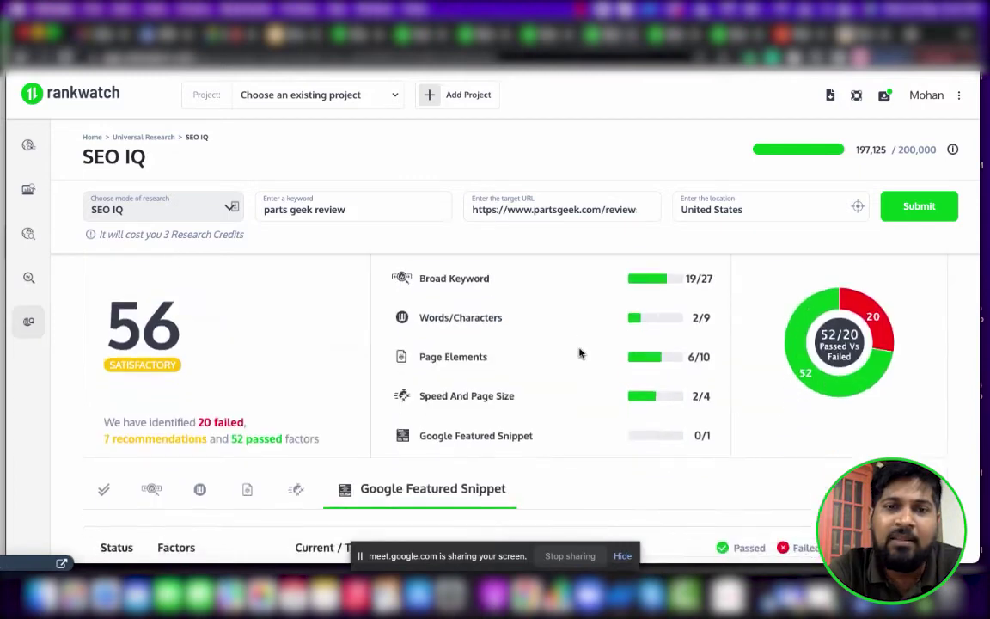
scroll(581, 353, "down", 2)
scroll(569, 409, "up", 3)
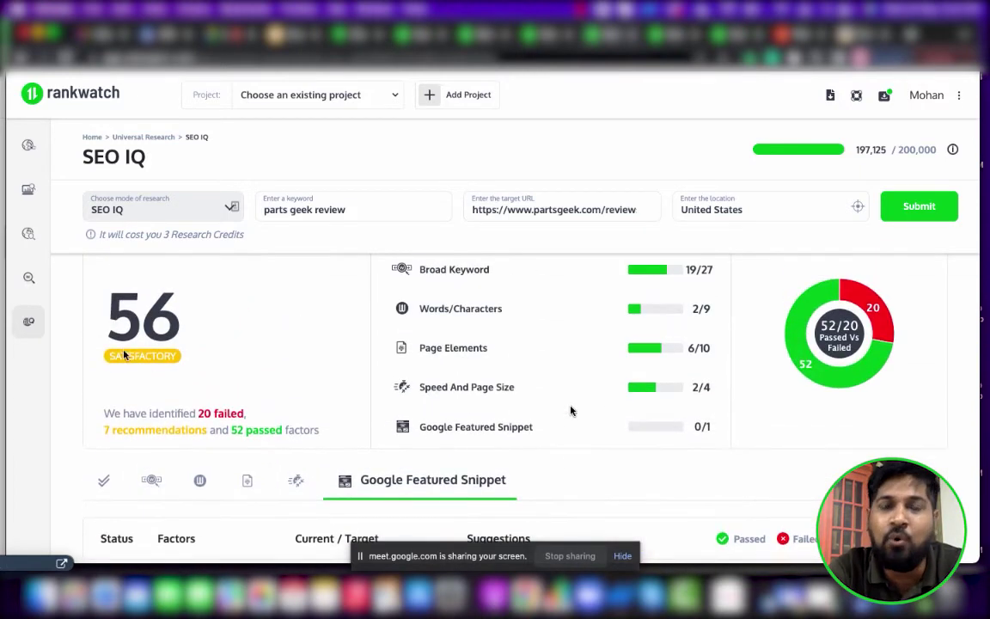
scroll(647, 514, "down", 5)
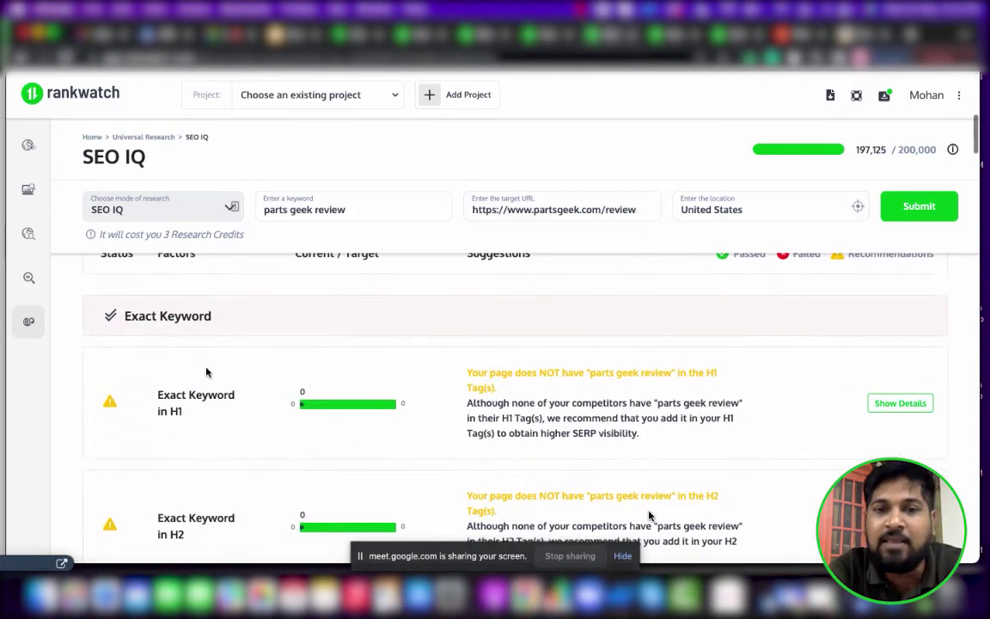
scroll(605, 421, "down", 1)
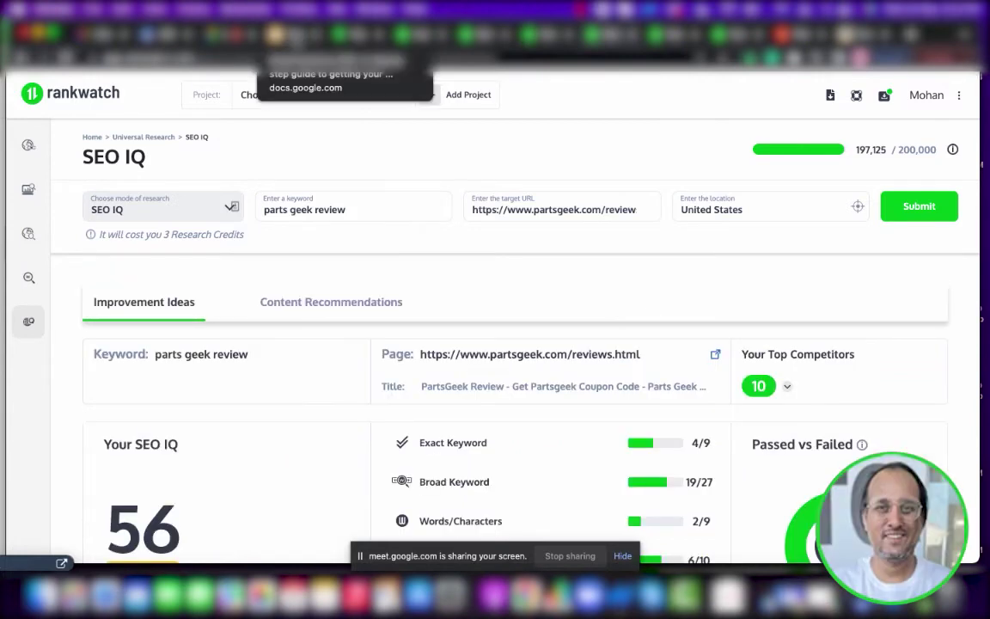
Step: Open the Content Recommendations again and examine the body tag phrases with their suggested ranges and relevancy
left_click(333, 302)
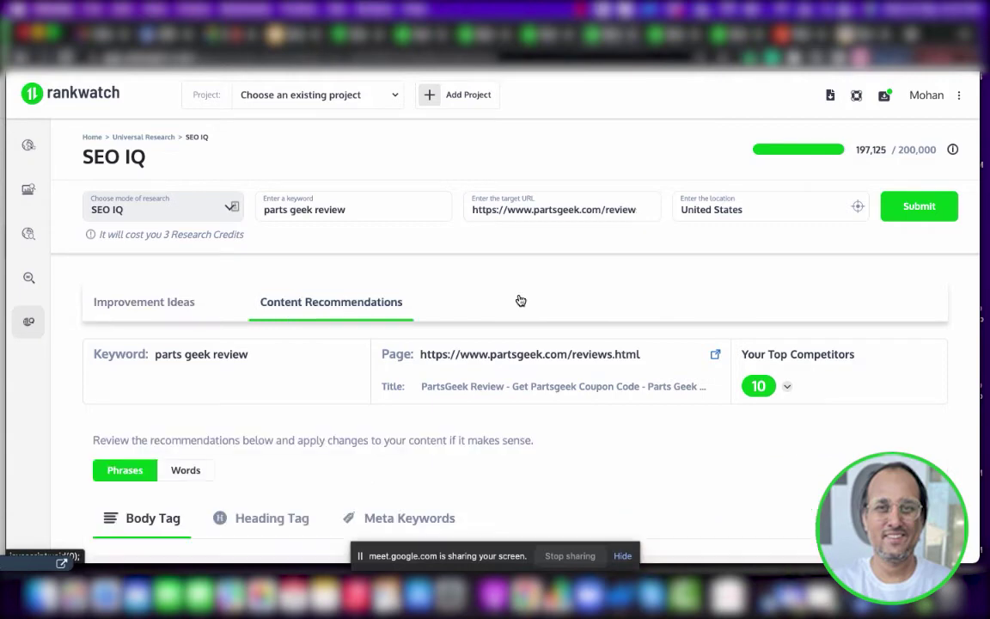
scroll(665, 513, "down", 5)
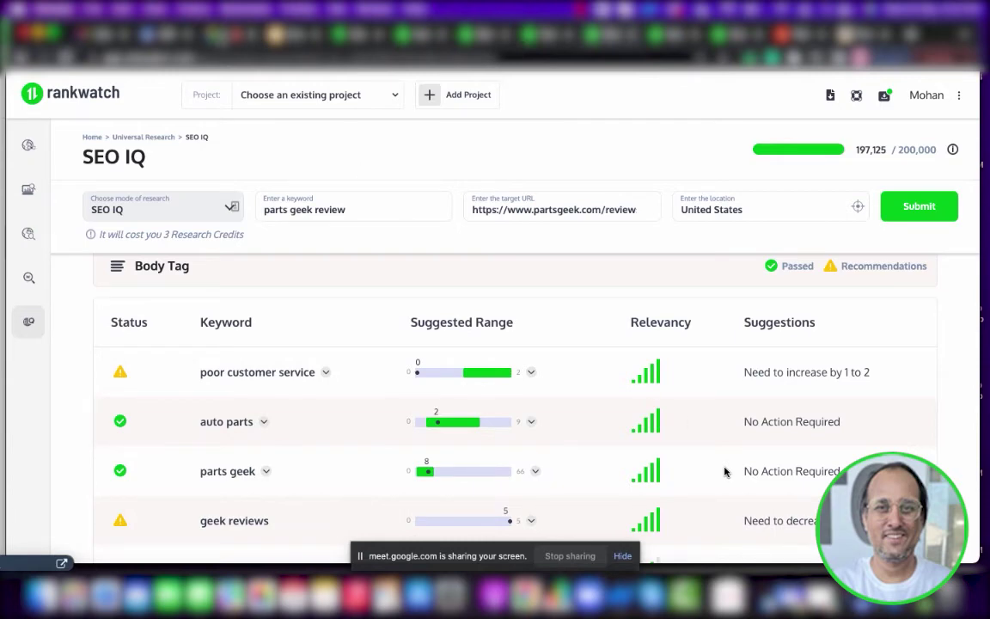
Step: Switch to the Google Slides presentation and show the "Step 5: Onpage Optimization" slide
left_click(198, 34)
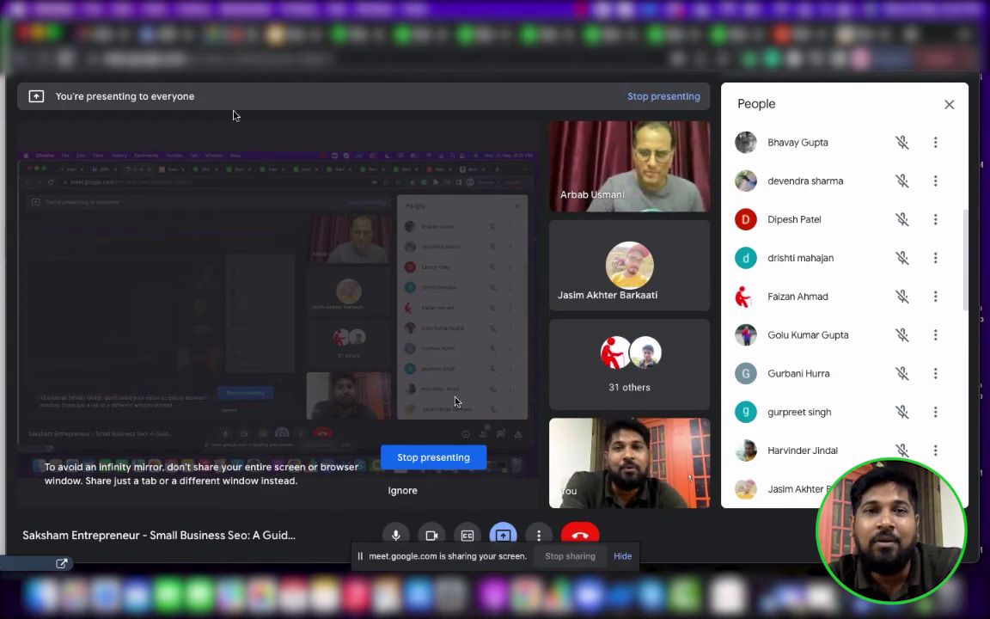
key("ctrl+Tab")
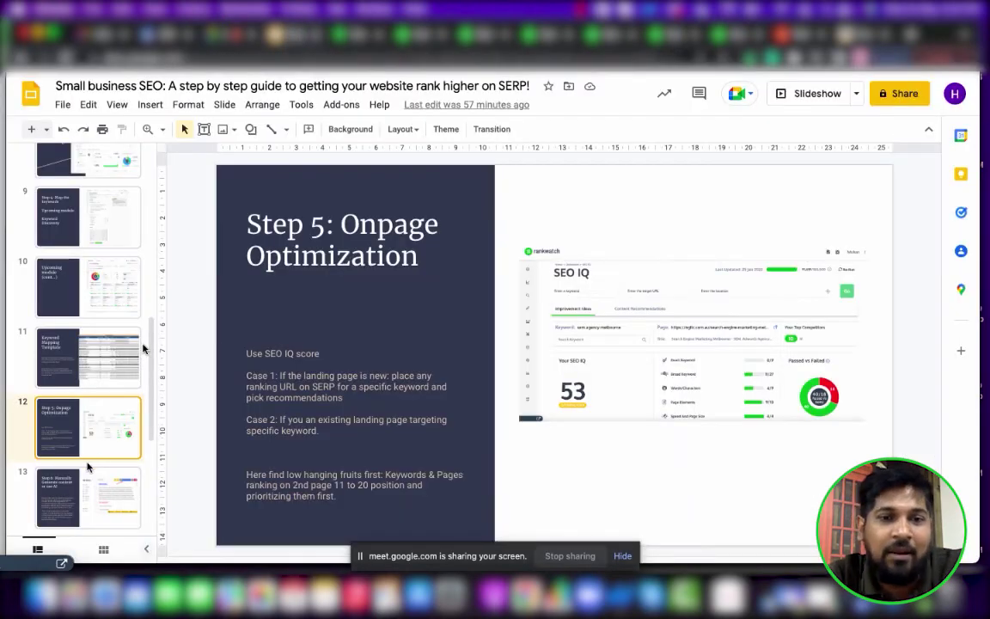
scroll(87, 468, "down", 1)
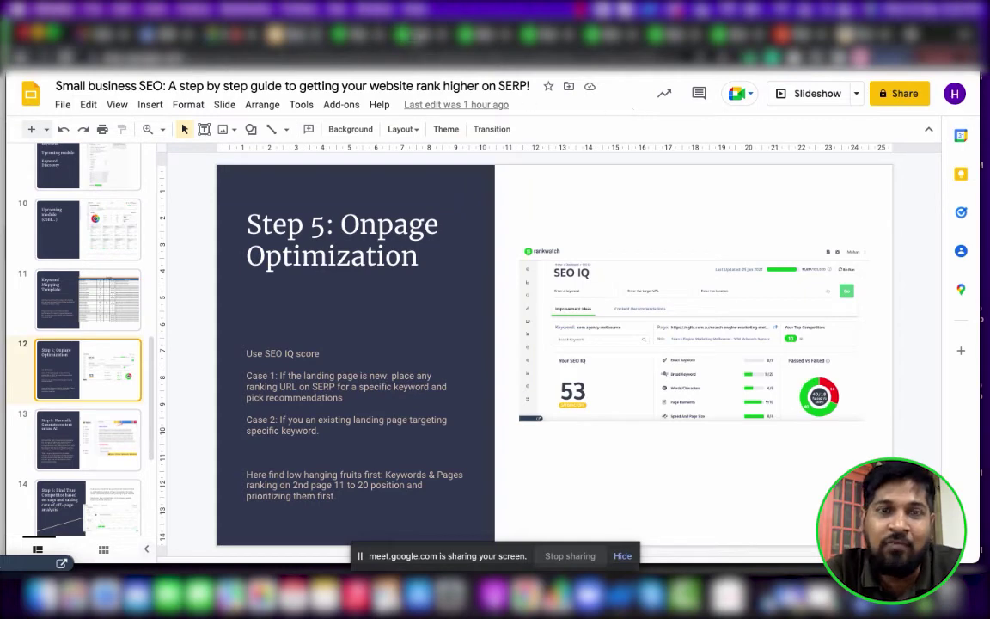
Step: Switch to the Partsgeek.com project in RankWatch and review the Low Hanging Pages insight in its Rankings report
key("ctrl+Tab")
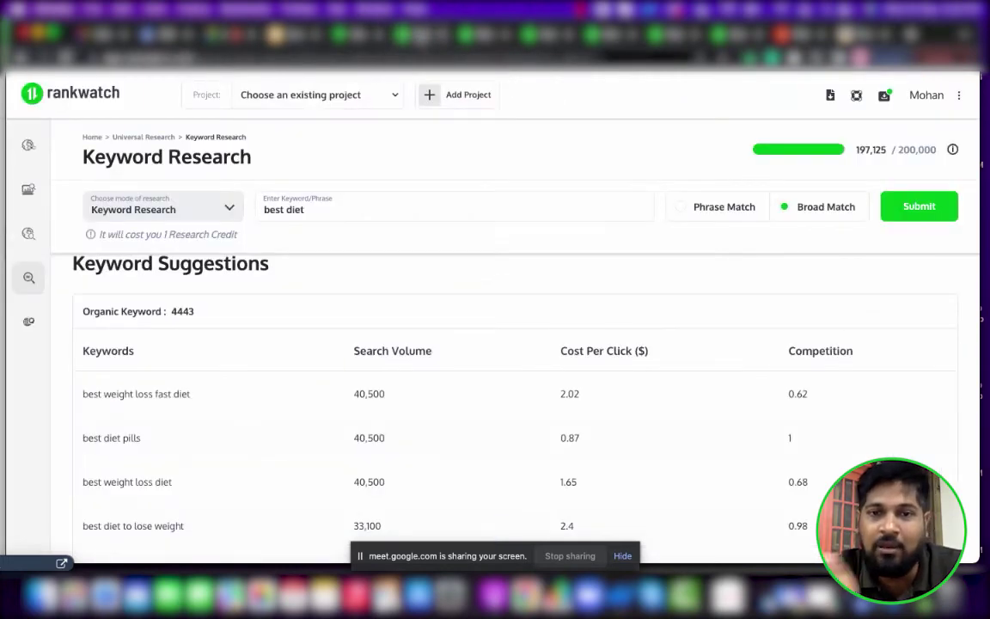
key("ctrl+Tab")
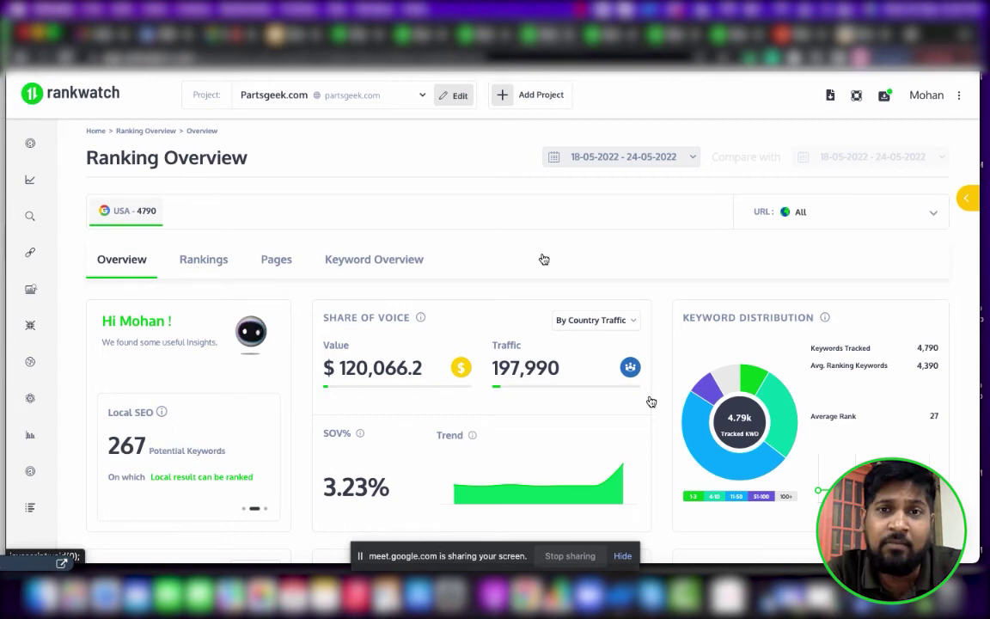
left_click(197, 270)
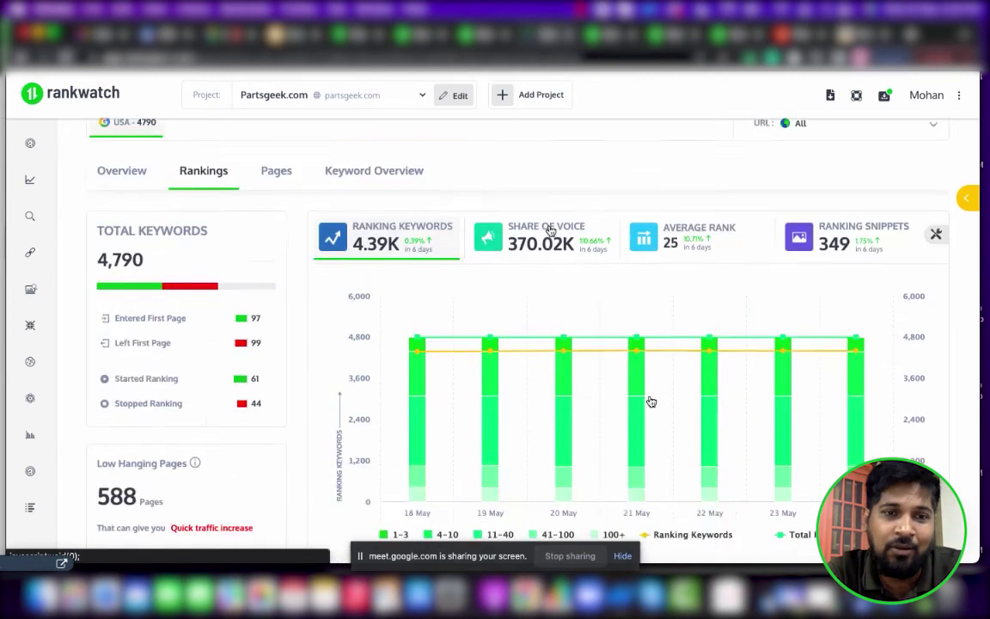
scroll(652, 402, "down", 3)
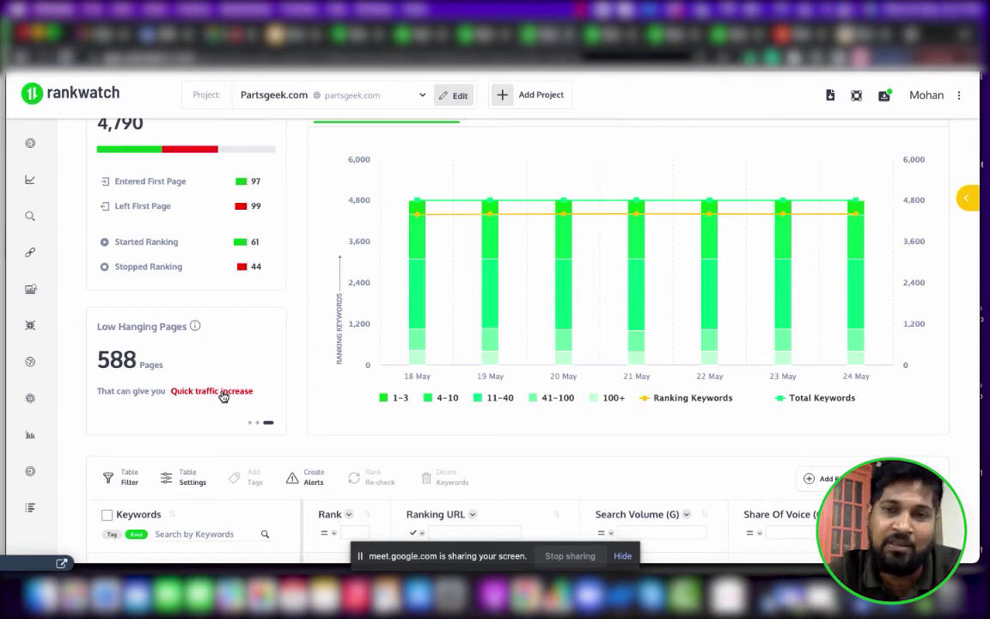
scroll(563, 471, "down", 3)
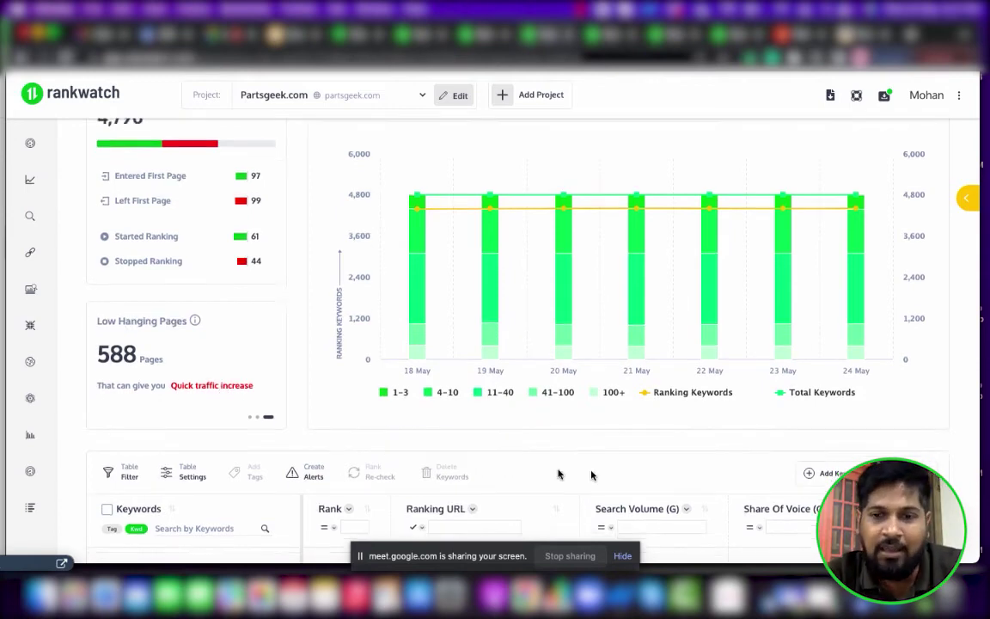
Step: Look through the columns of the ranking keywords table and add the SEO IQ column in its table settings
scroll(758, 481, "right", 5)
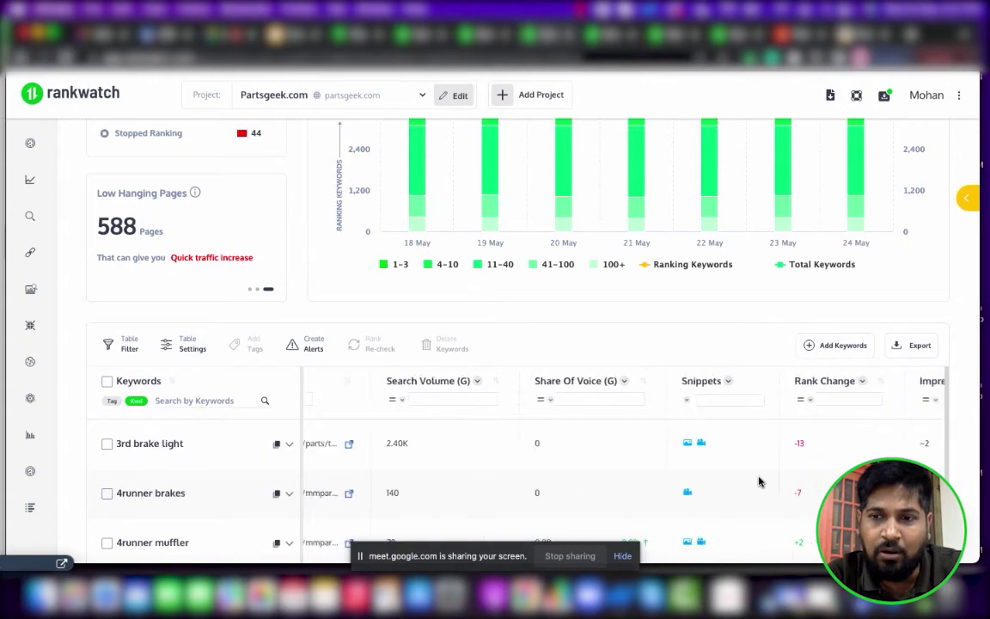
scroll(759, 482, "right", 5)
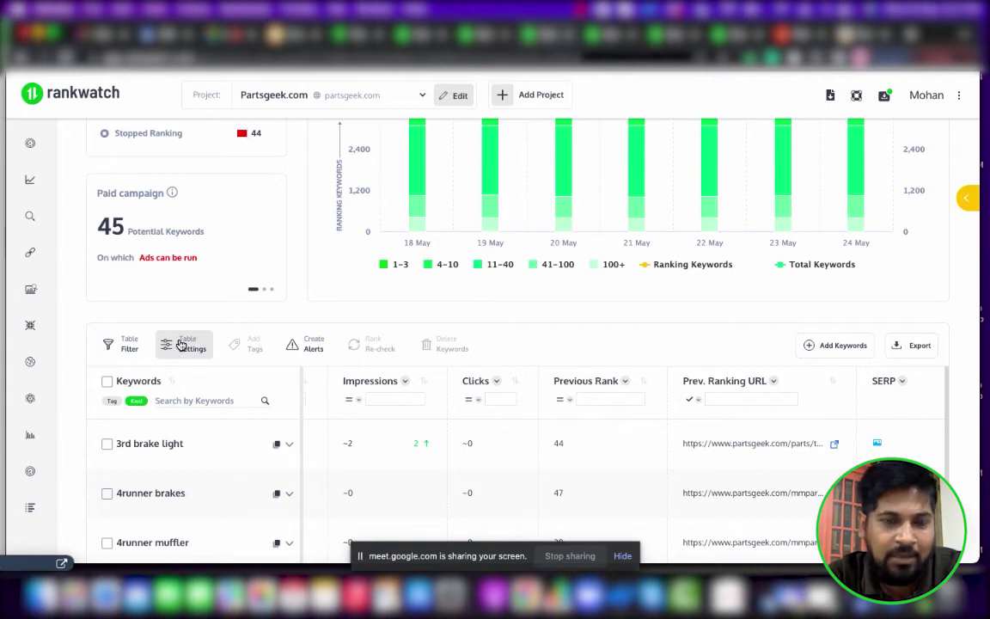
left_click(181, 344)
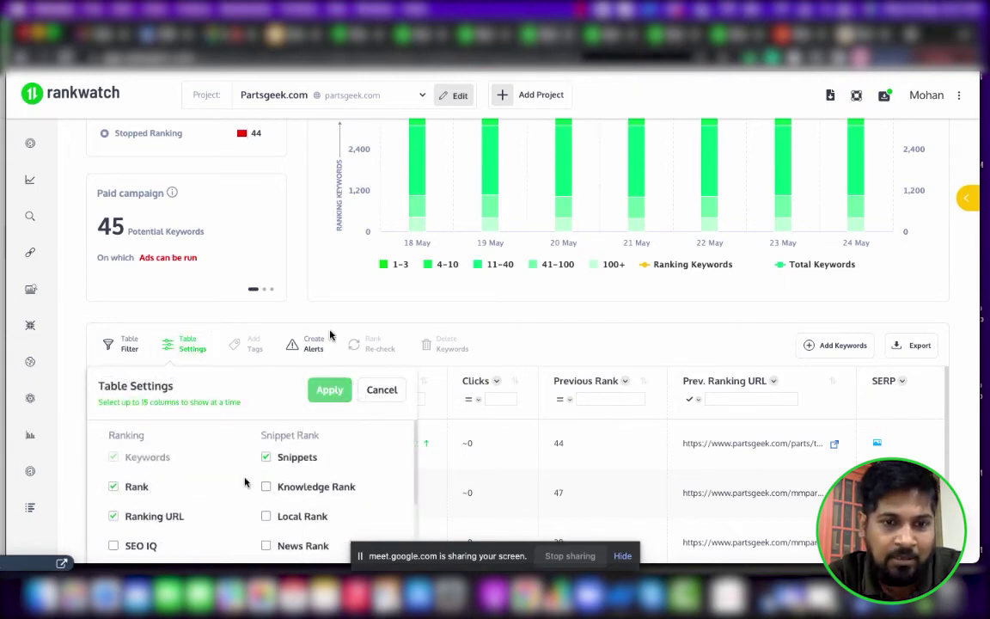
scroll(279, 442, "down", 5)
scroll(281, 439, "down", 3)
scroll(282, 441, "up", 5)
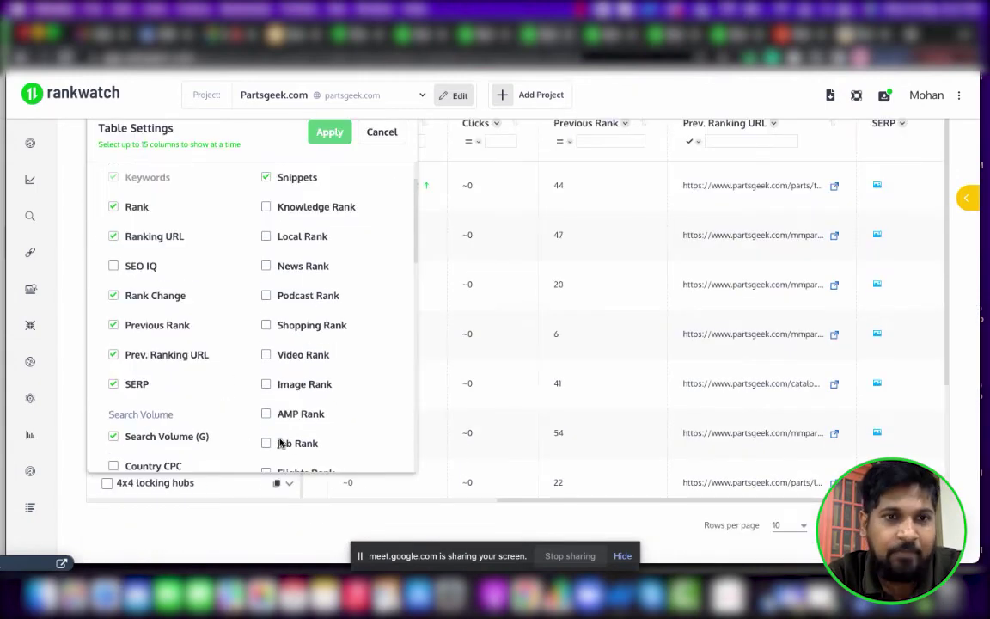
left_click(113, 268)
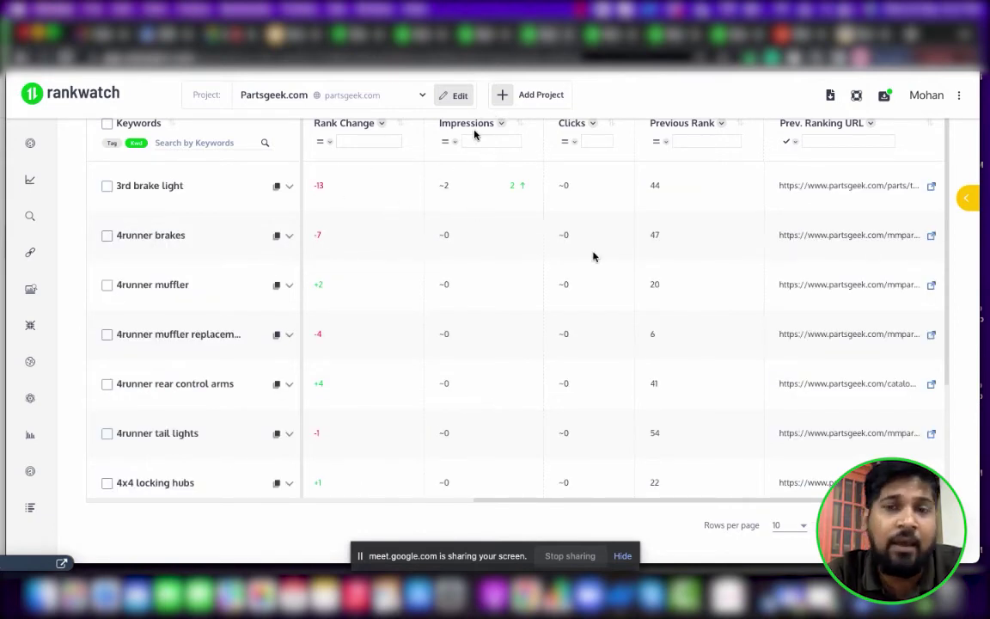
Step: Review the ranking keywords table, then open the Pages report and examine its chart and landing URL table
scroll(447, 234, "up", 2)
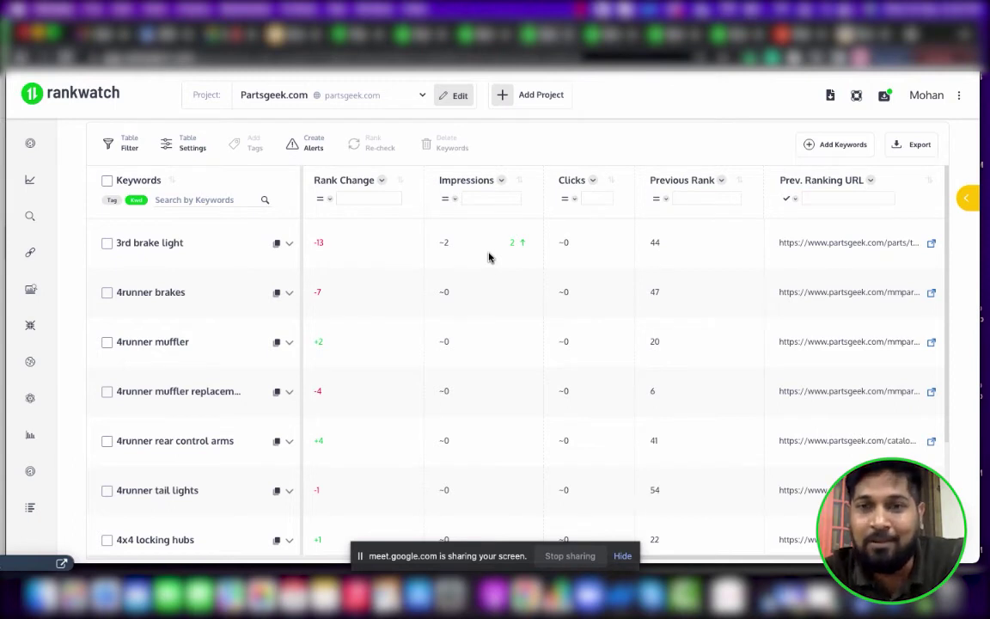
scroll(748, 337, "right", 3)
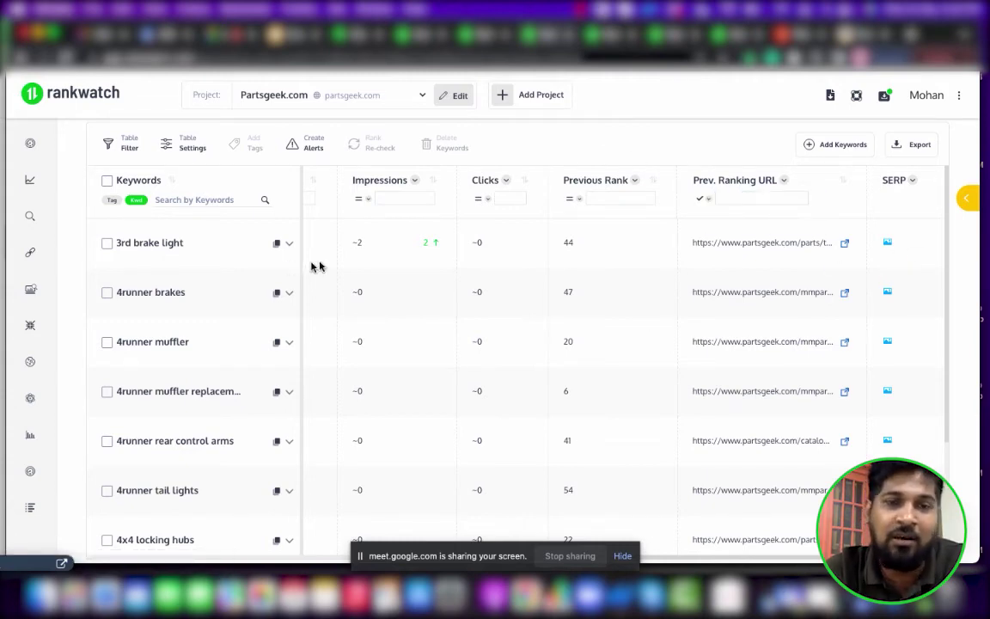
scroll(513, 186, "up", 10)
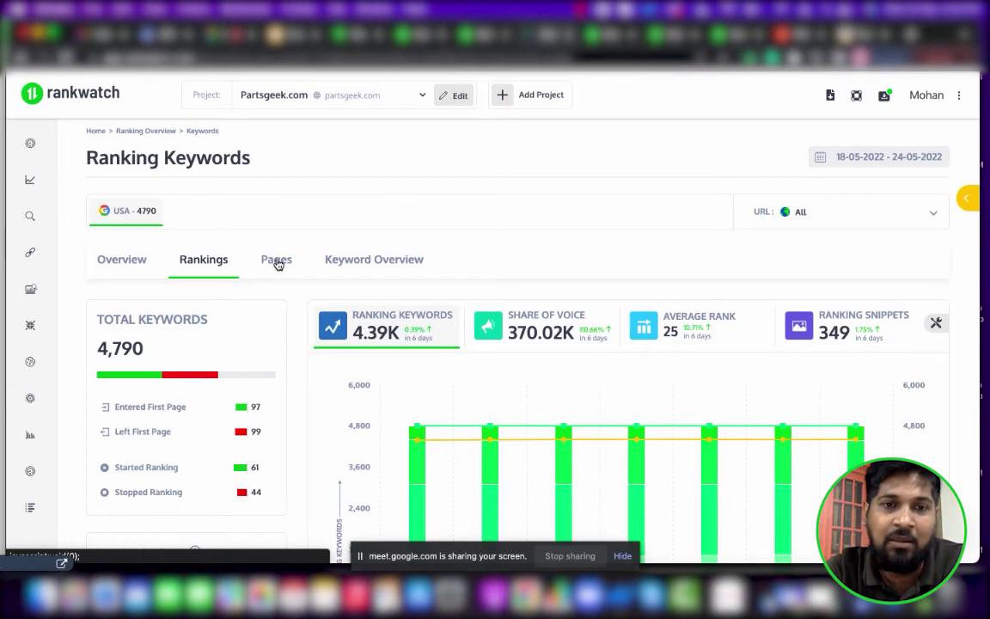
left_click(277, 261)
scroll(538, 248, "down", 5)
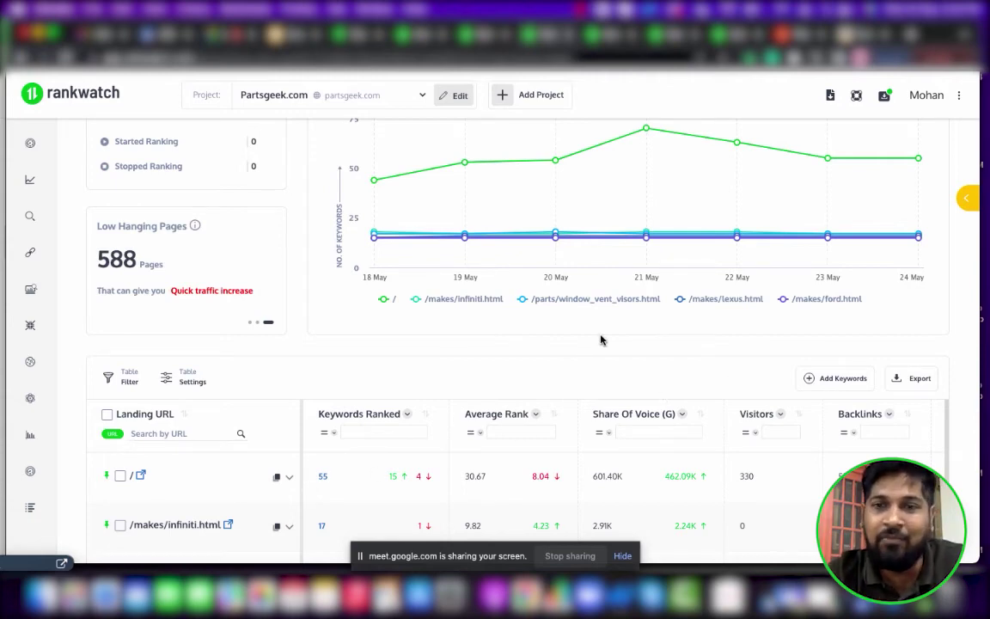
Step: Return to the Google Slides presentation, show the "Step 6: Manually Generate content or use AI" slide and place the cursor after its body text
key("ctrl+Tab")
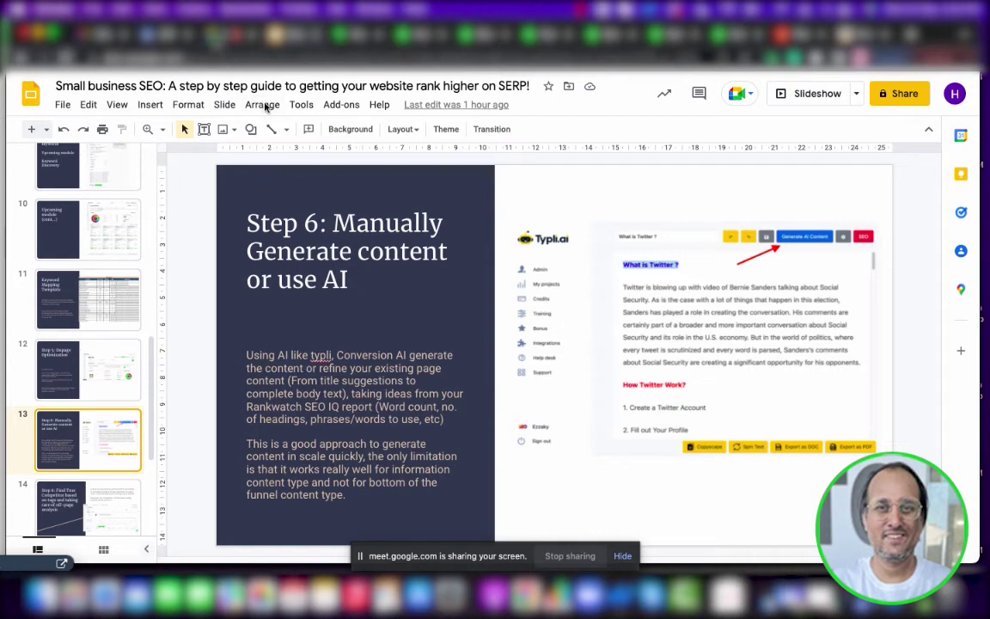
left_click(207, 38)
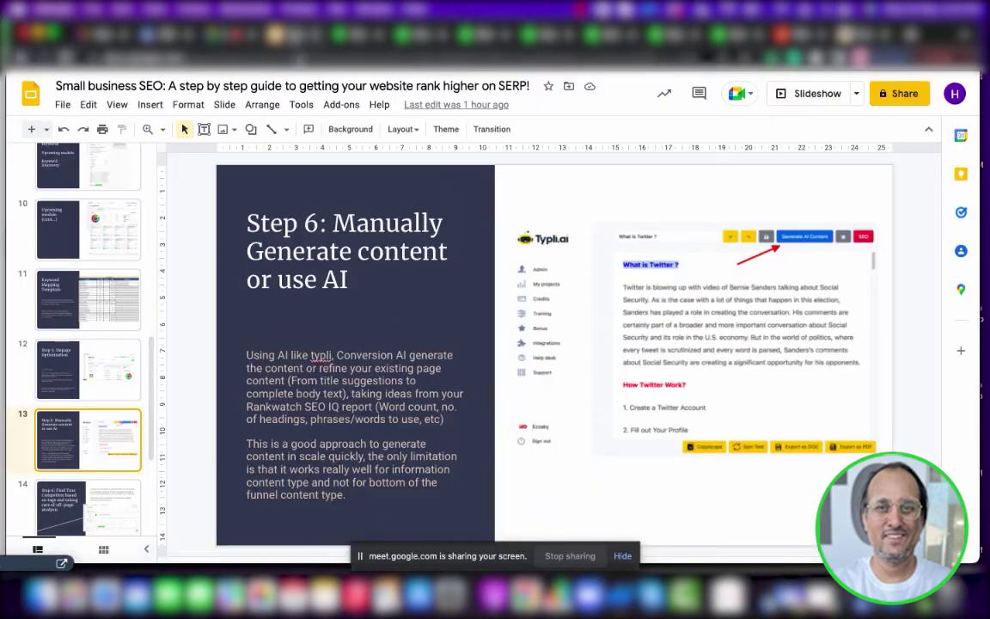
left_click(283, 35)
left_click(347, 496)
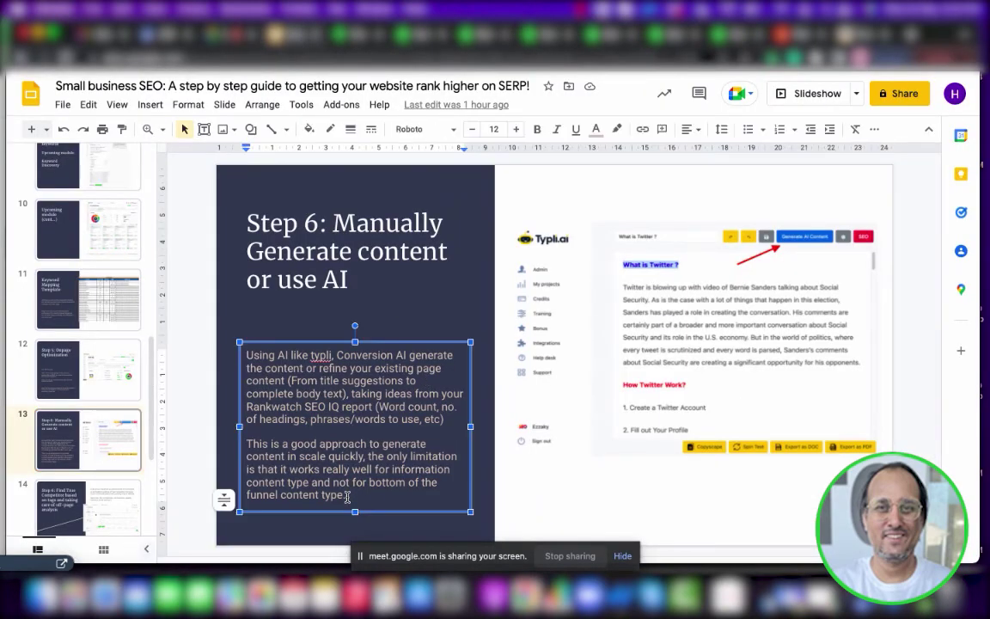